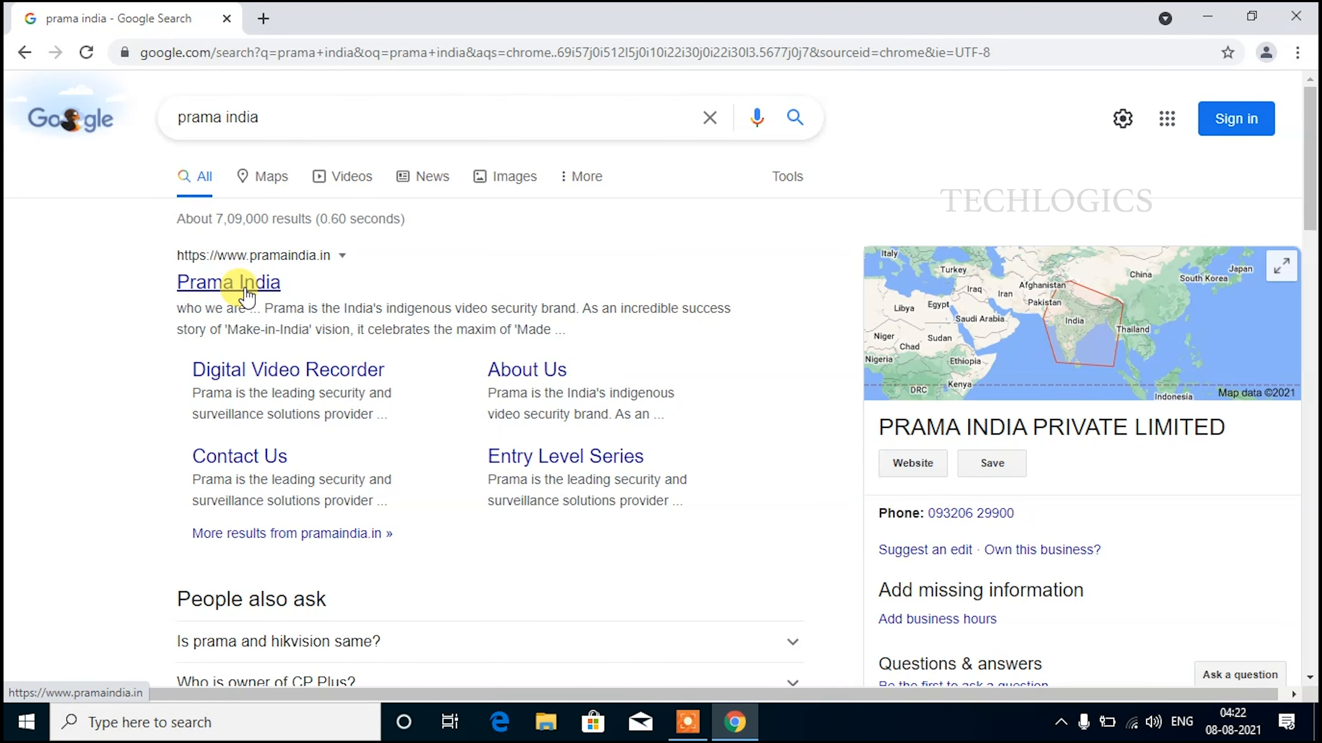
Open the Prama India website (pramaindia.in) from the 'prama india' search results.
left_click(216, 284)
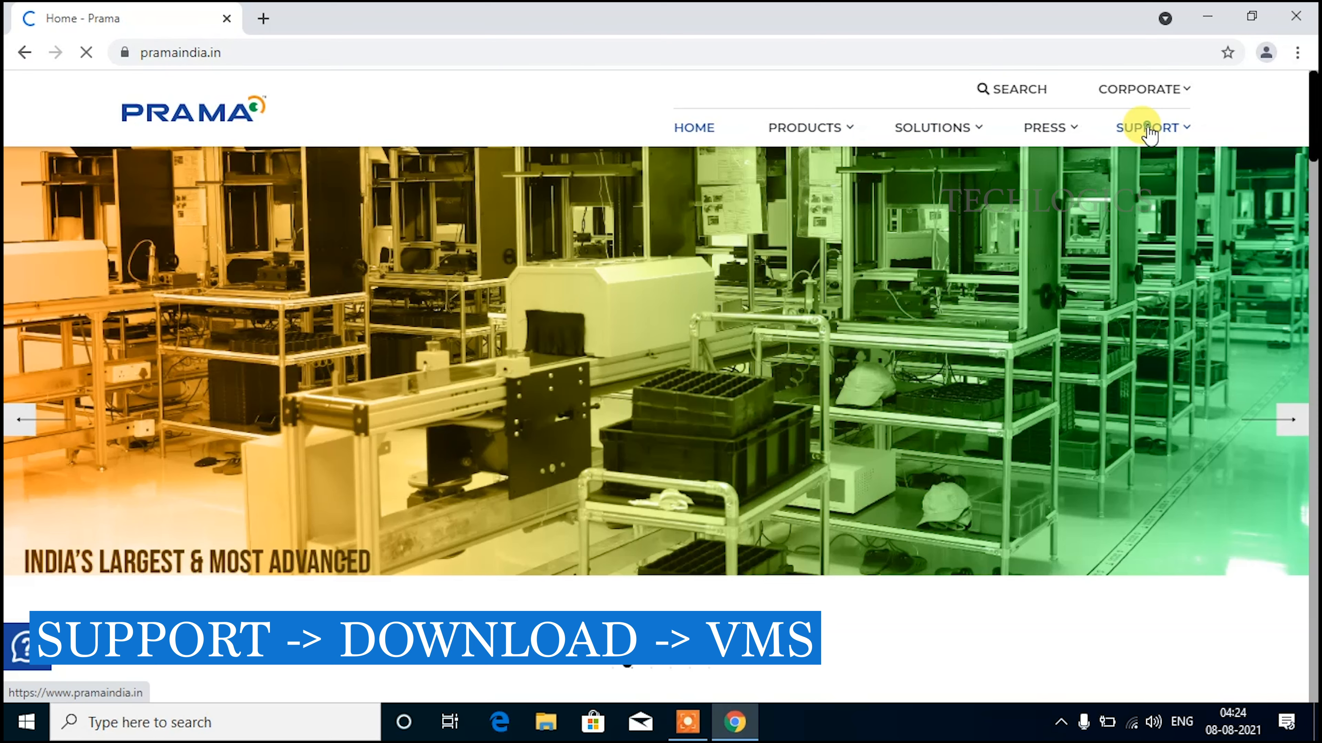
mouse_move(1142, 130)
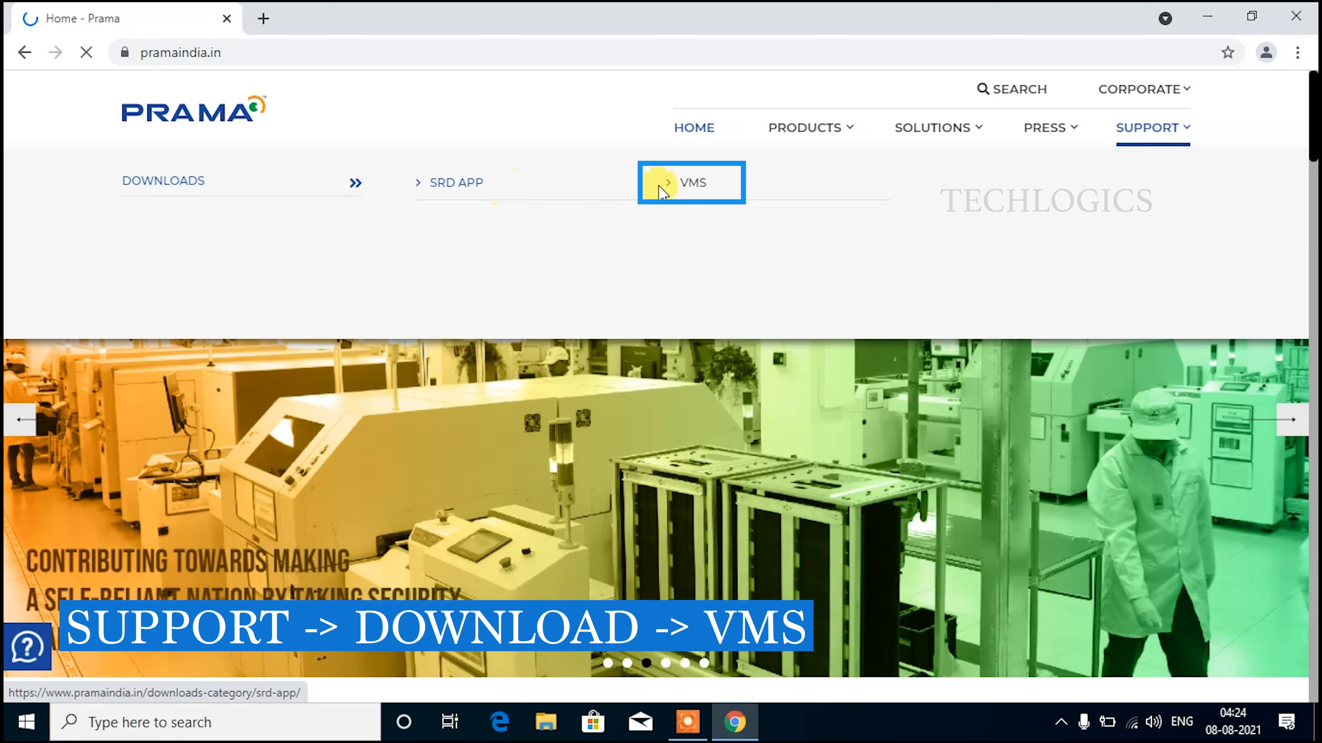
Download the 284 MB Prama VMS Standard Client Software zip from the VMS downloads page.
left_click(695, 183)
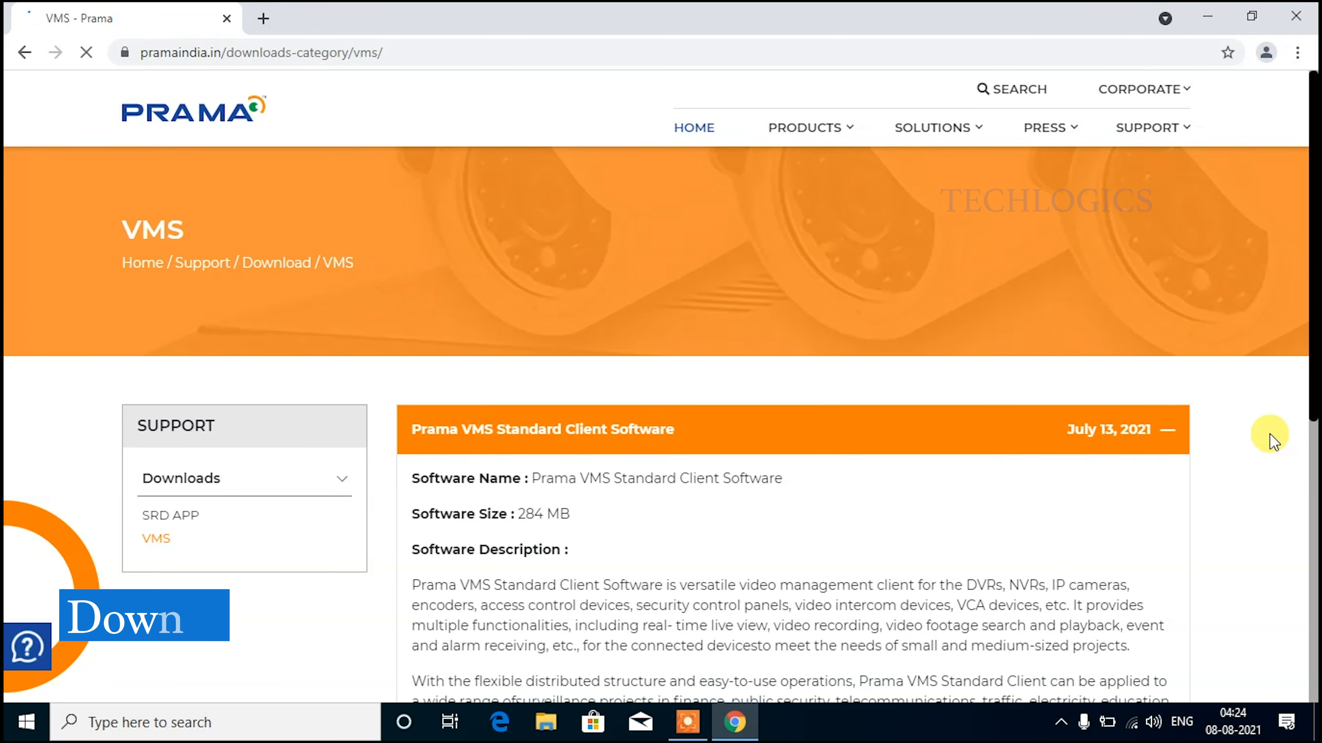
scroll(1271, 440, "down", 3)
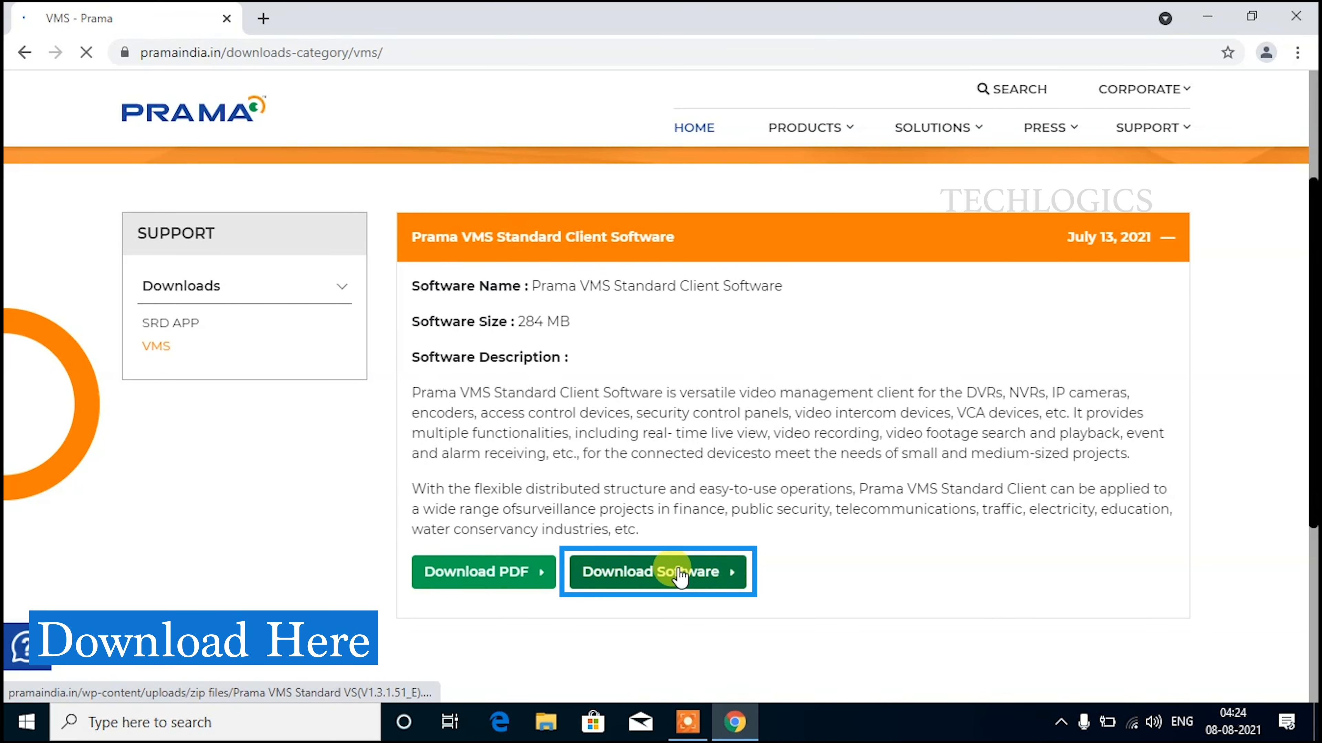
left_click(727, 575)
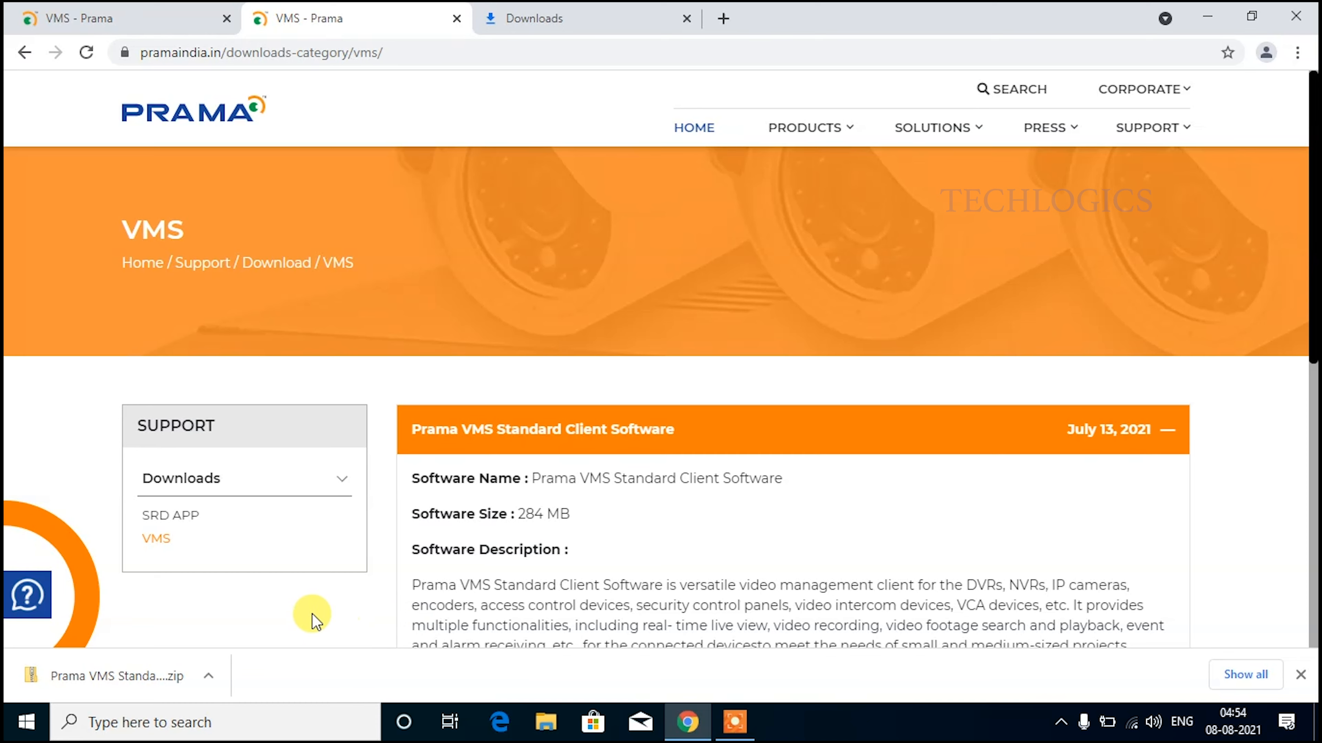
left_click(209, 676)
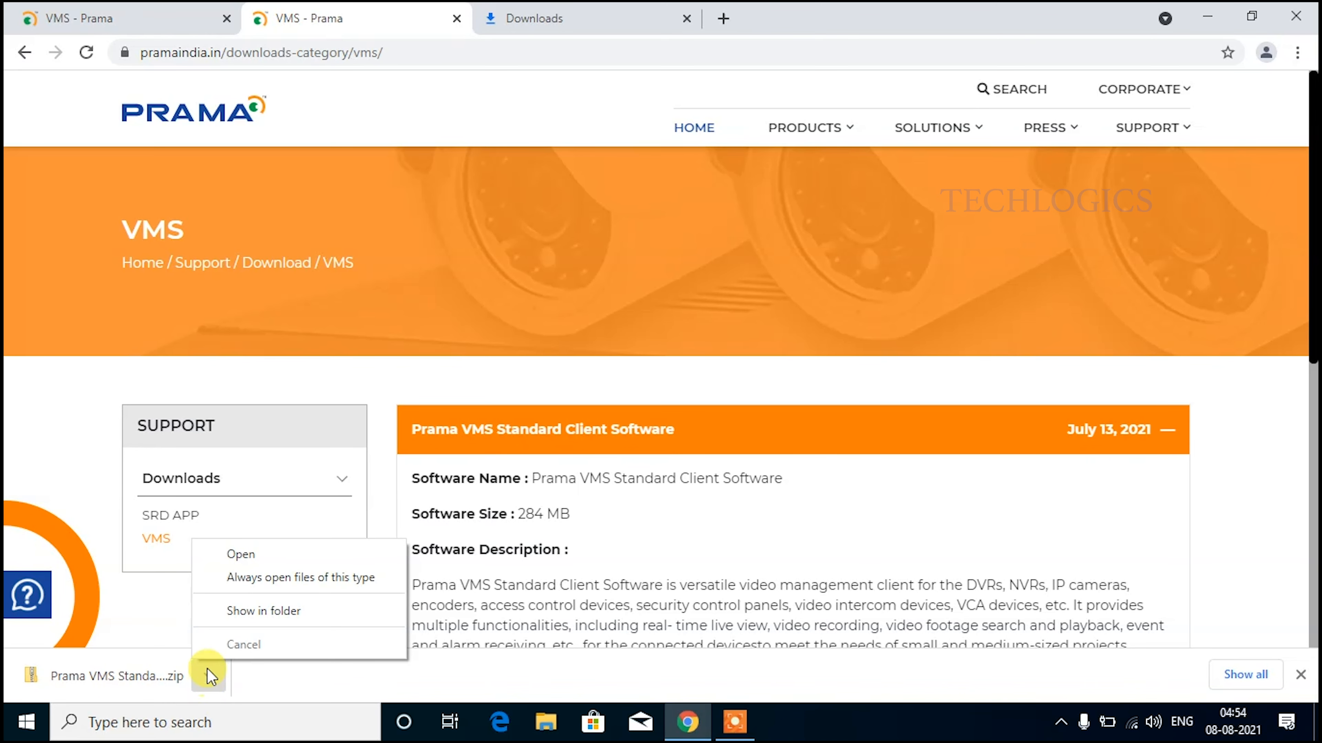
Show the downloaded Prama VMS zip in the Downloads folder and cut it.
left_click(308, 603)
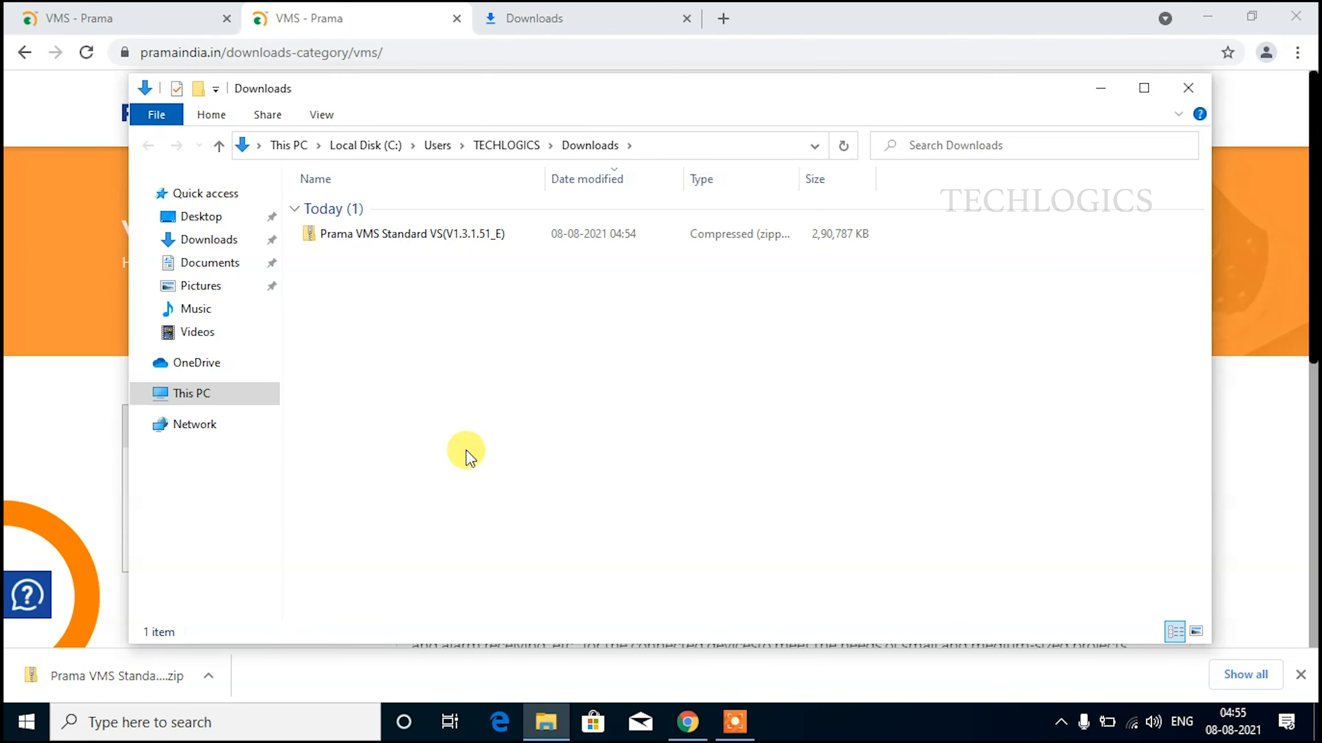
left_click(462, 235)
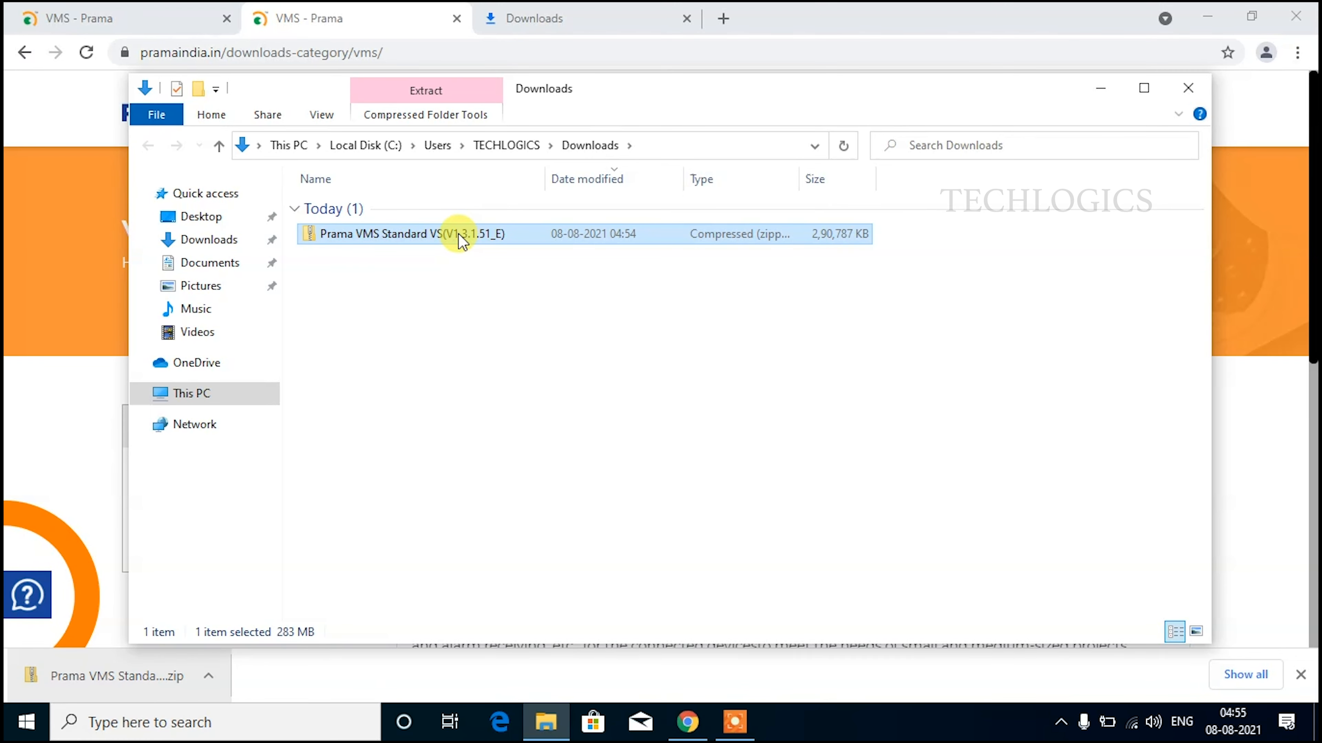
right_click(459, 234)
left_click(499, 510)
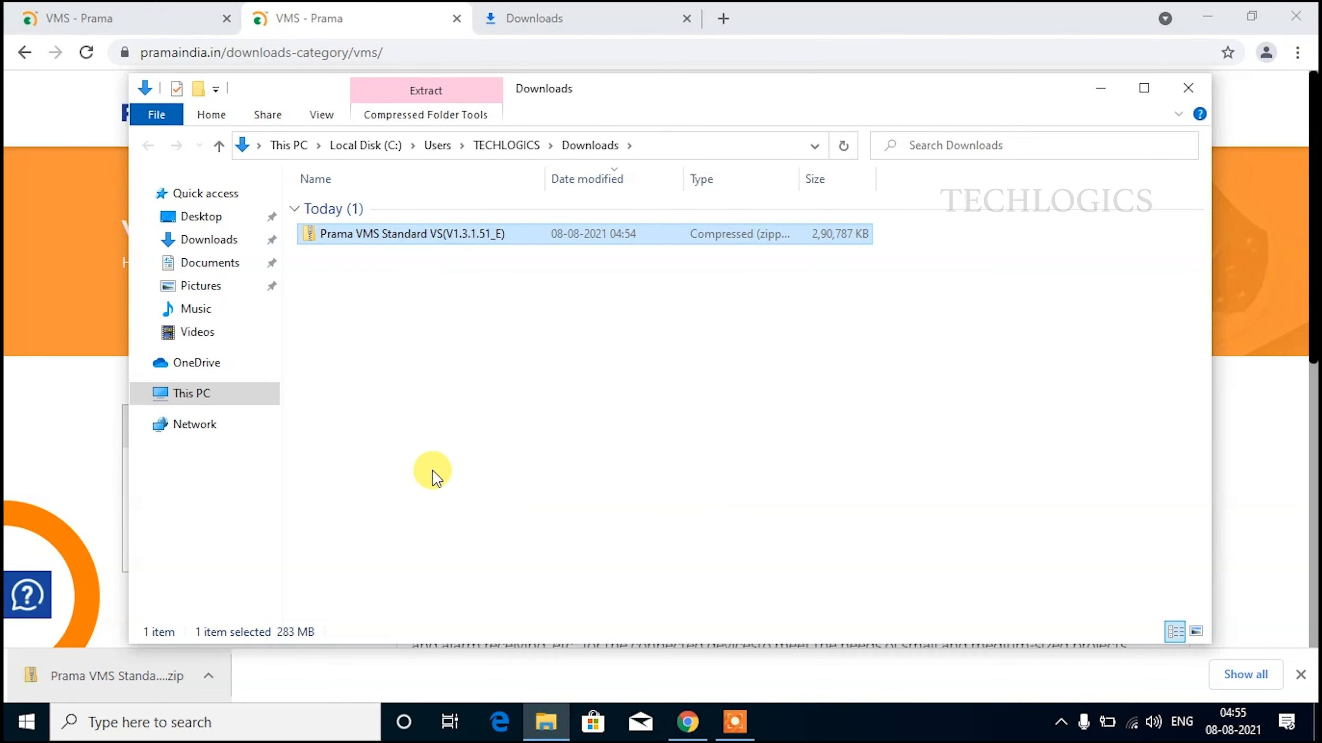
right_click(452, 245)
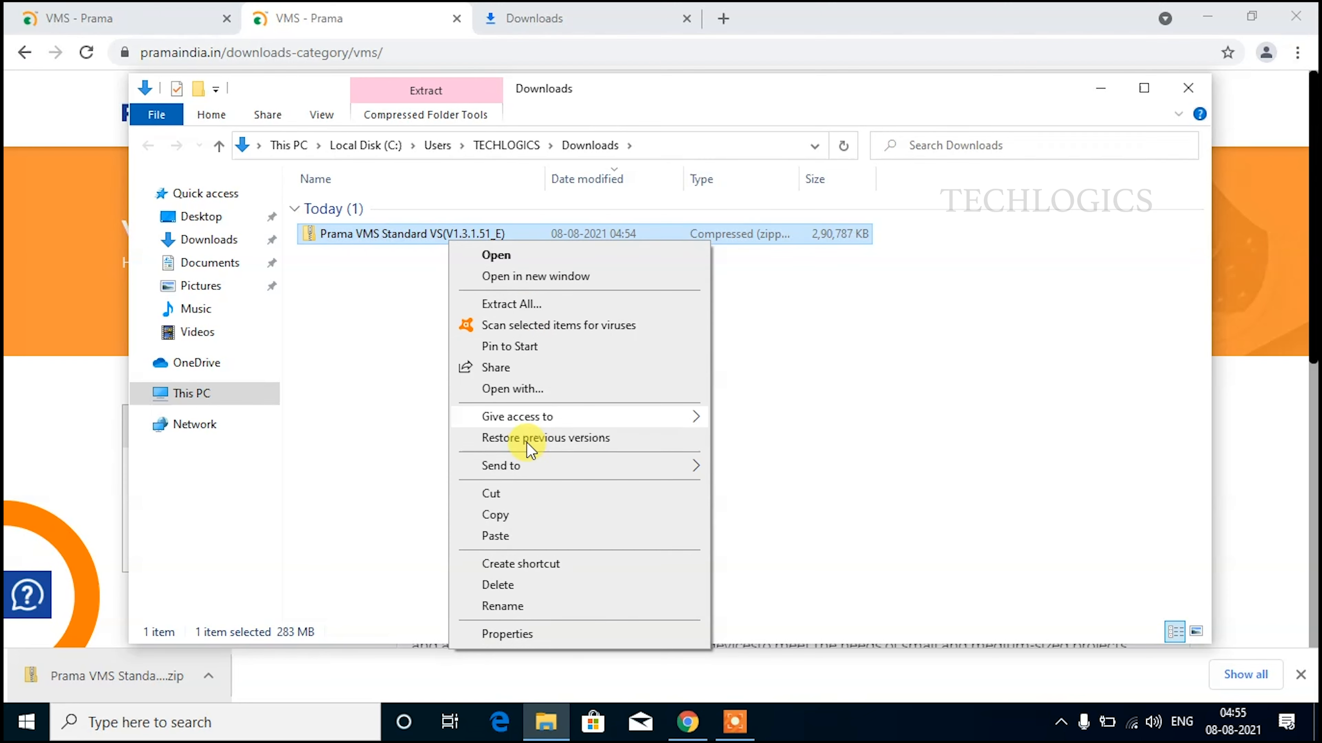
left_click(520, 495)
Paste the Prama VMS zip into Local Disk (D:) under This PC.
left_click(192, 393)
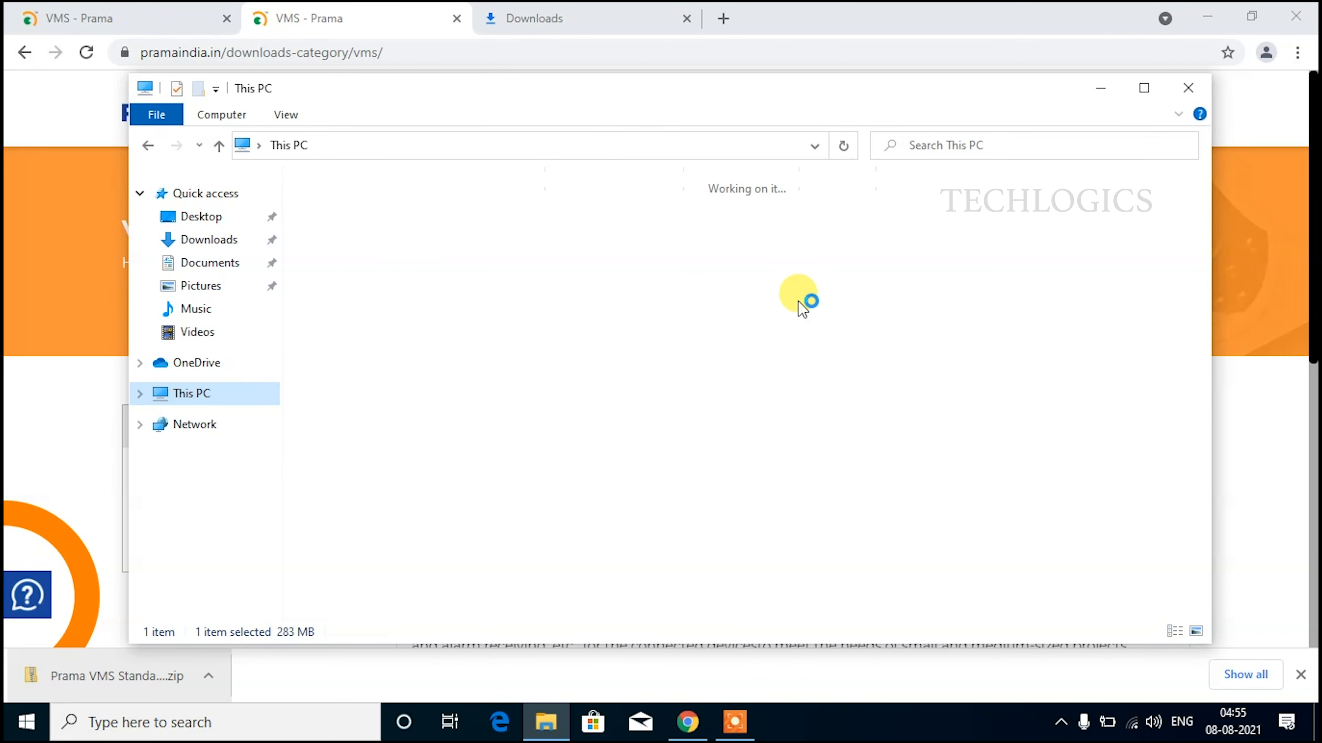
left_click(681, 398)
double_click(681, 398)
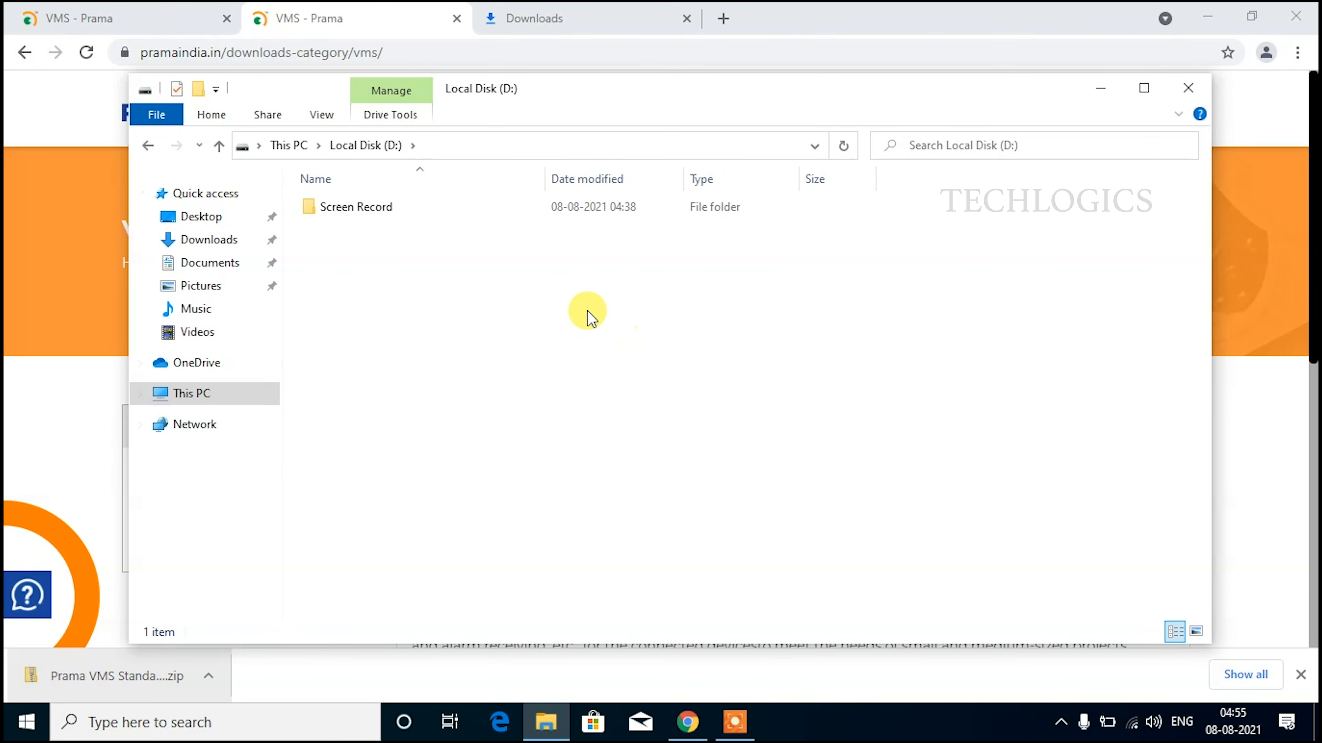
right_click(574, 304)
left_click(622, 437)
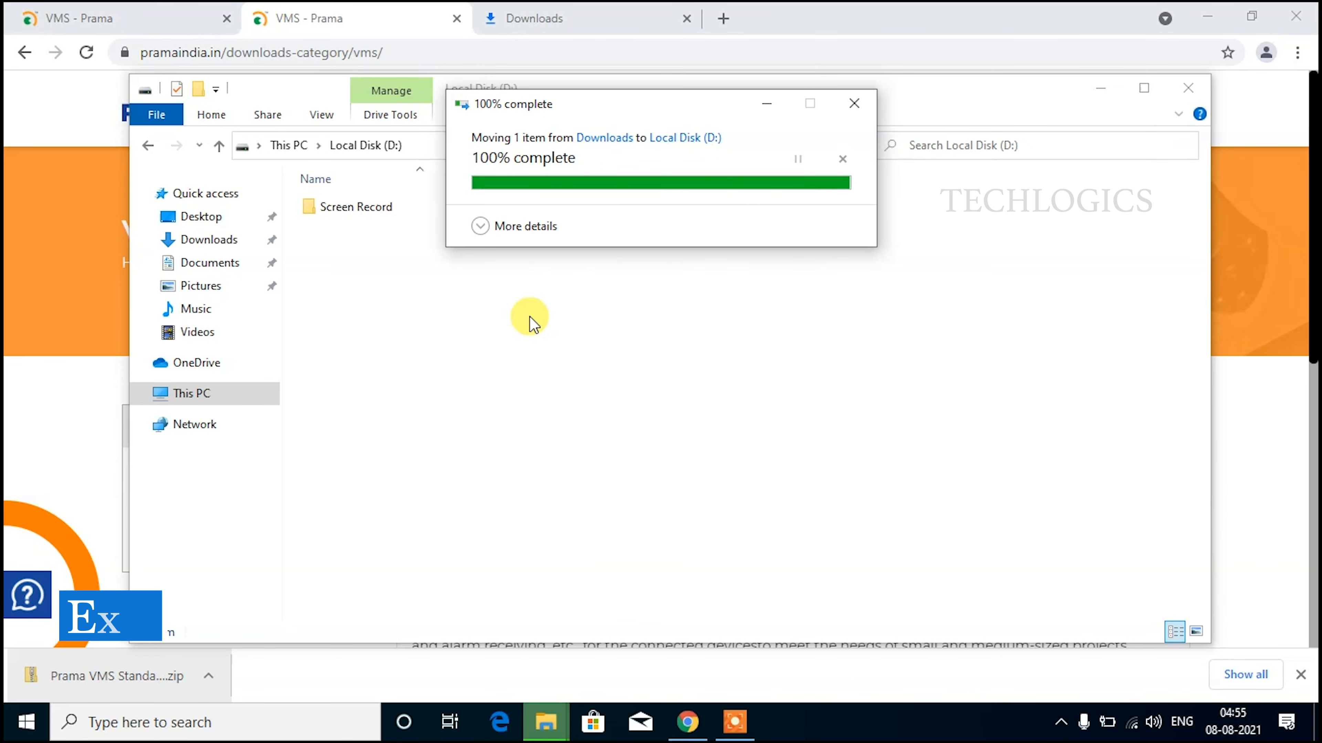
Extract the Prama VMS zip to D:\Prama VMS Standard VS(V1.3.1.51_E).
right_click(440, 228)
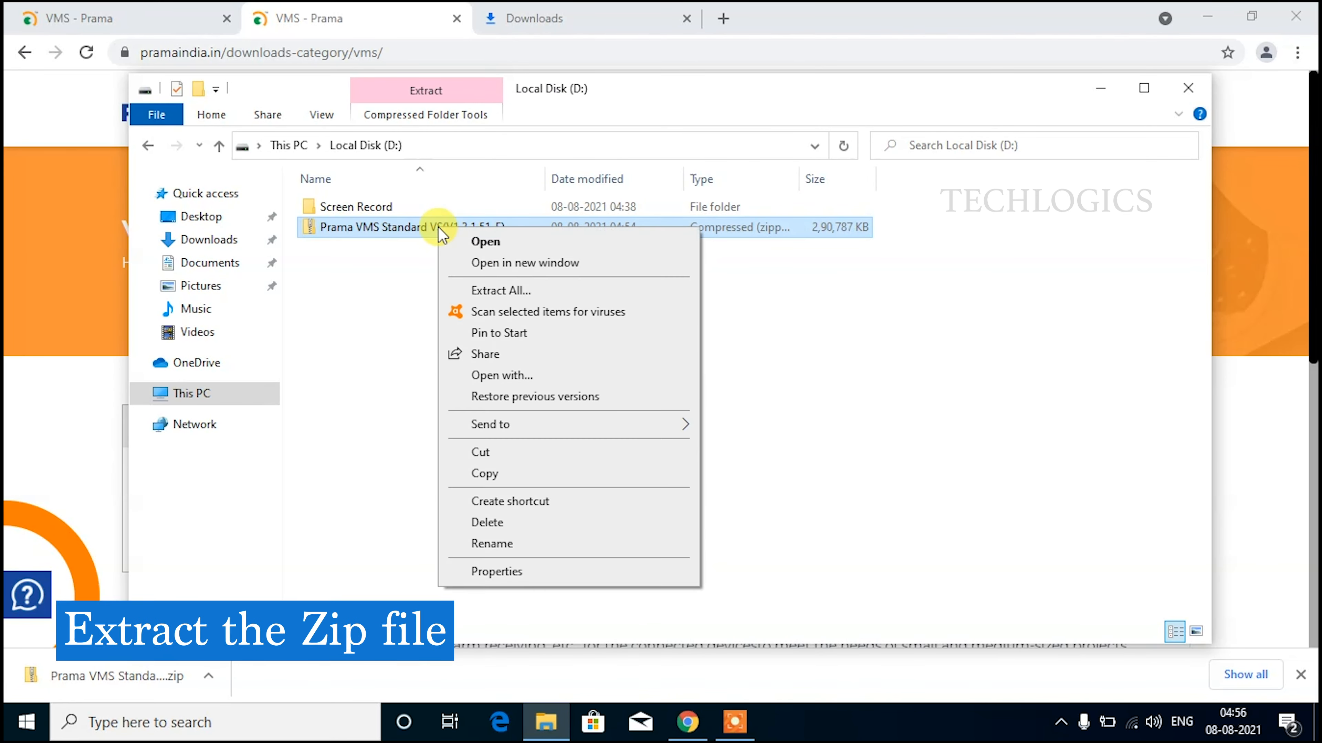
left_click(549, 295)
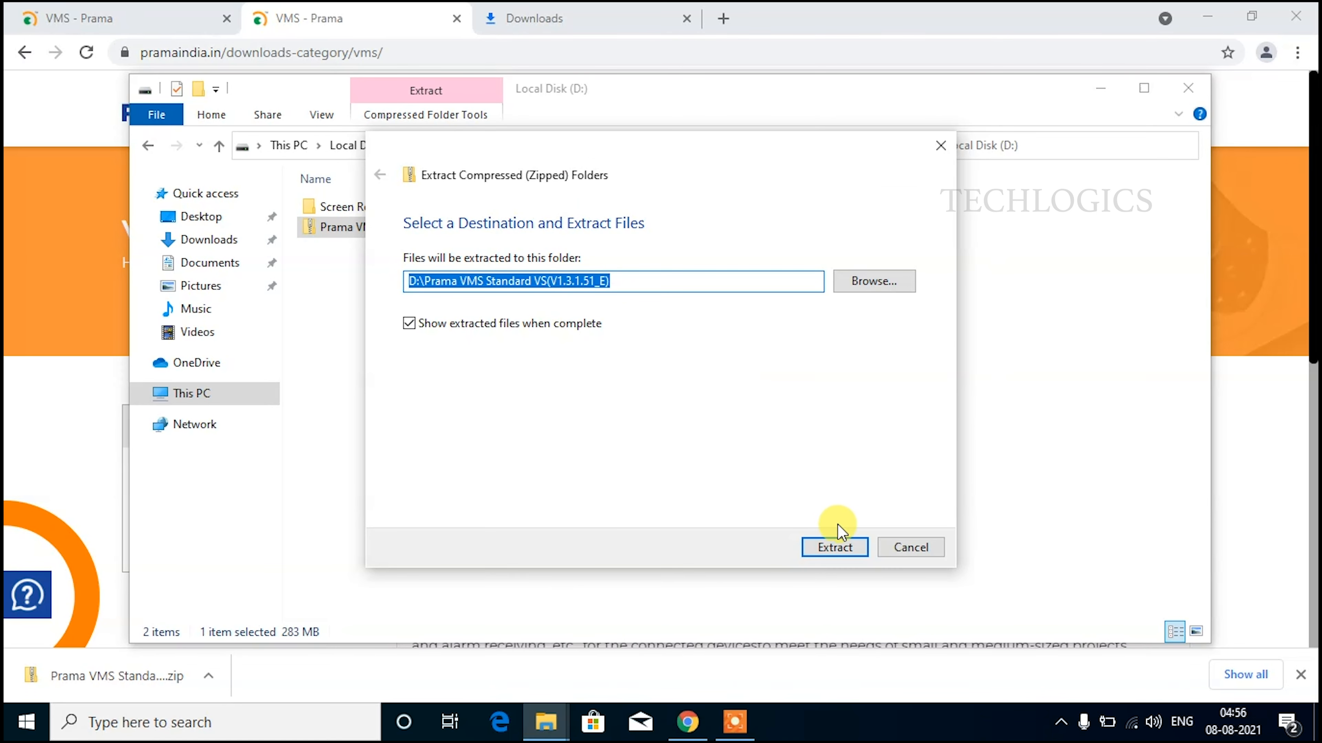
left_click(838, 547)
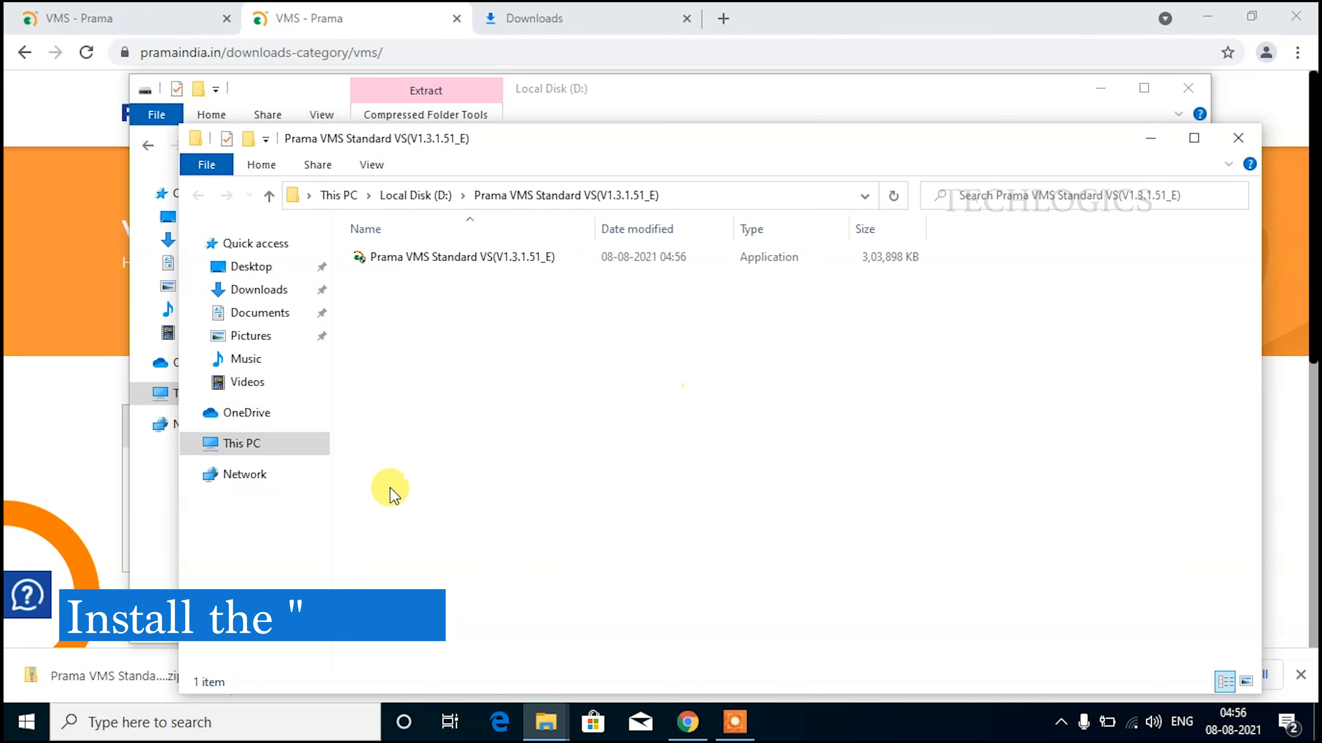
Run the Prama VMS setup application as administrator, bypassing the SmartScreen warning.
left_click(492, 260)
right_click(515, 257)
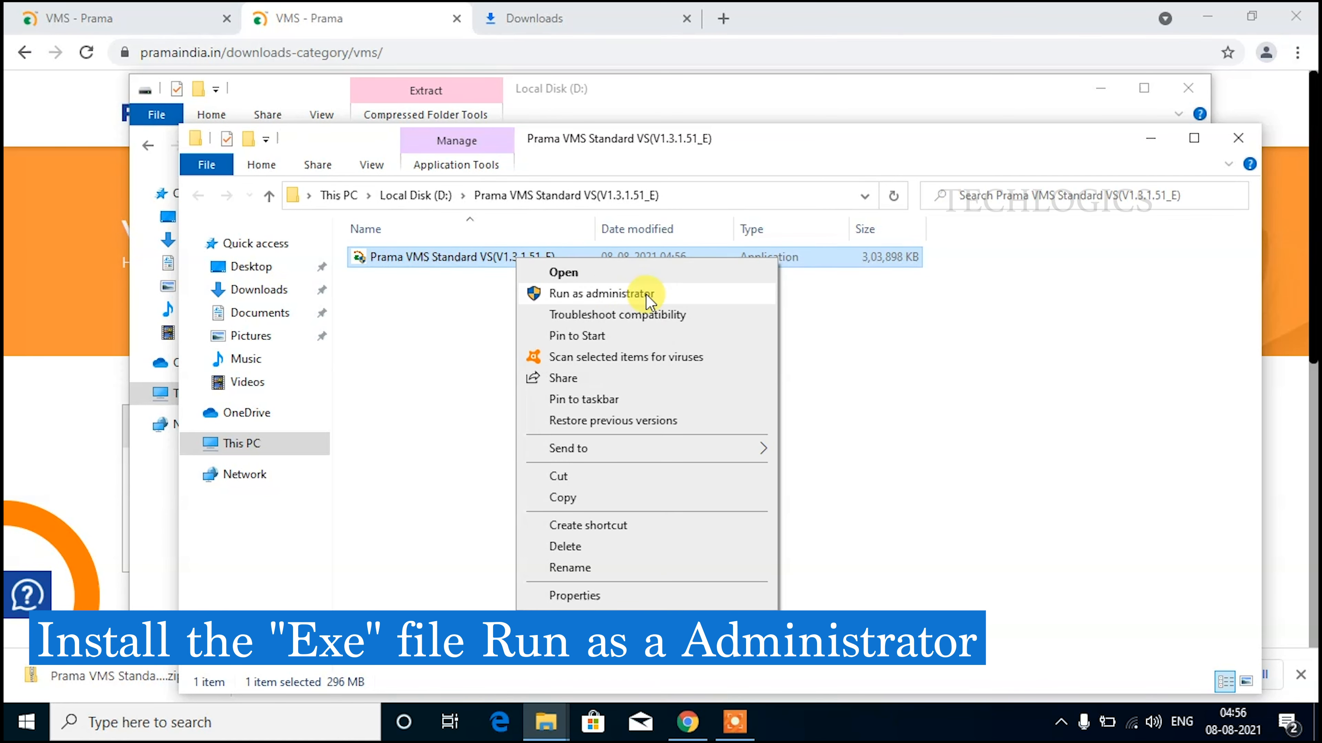
left_click(665, 296)
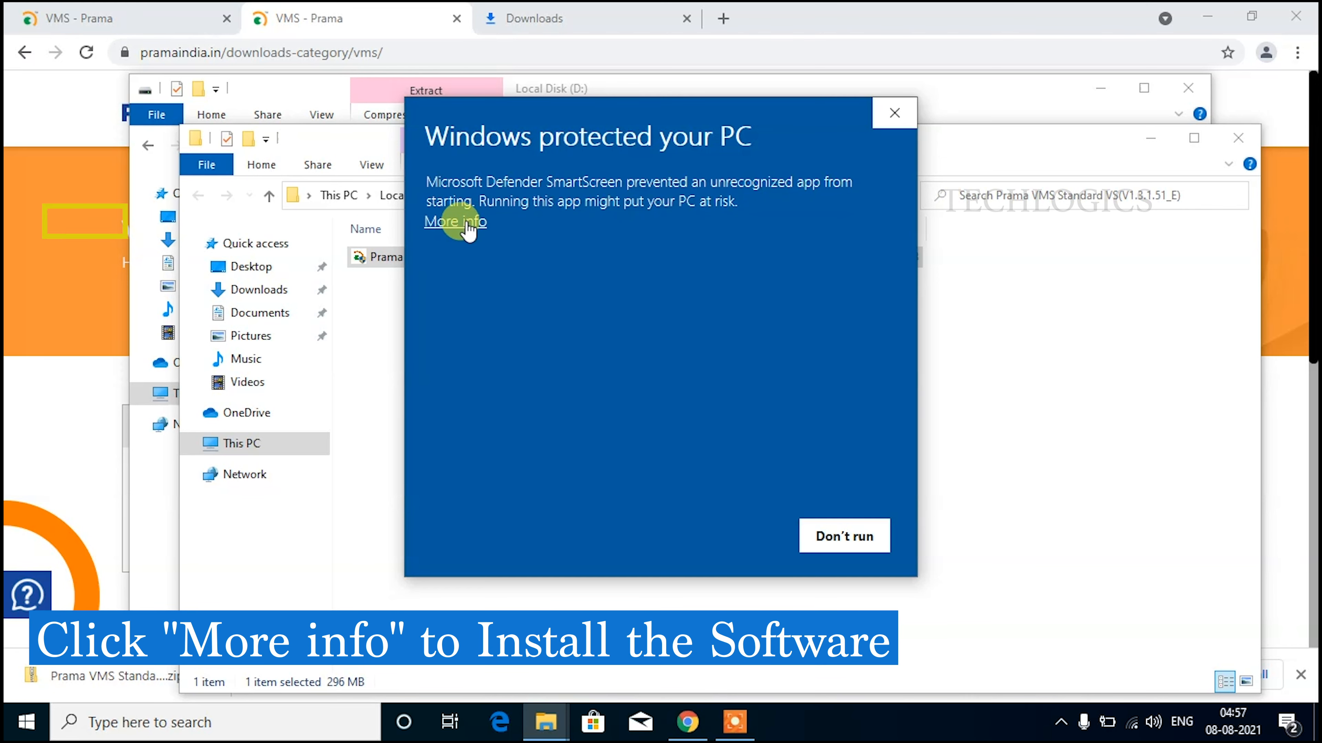
left_click(487, 225)
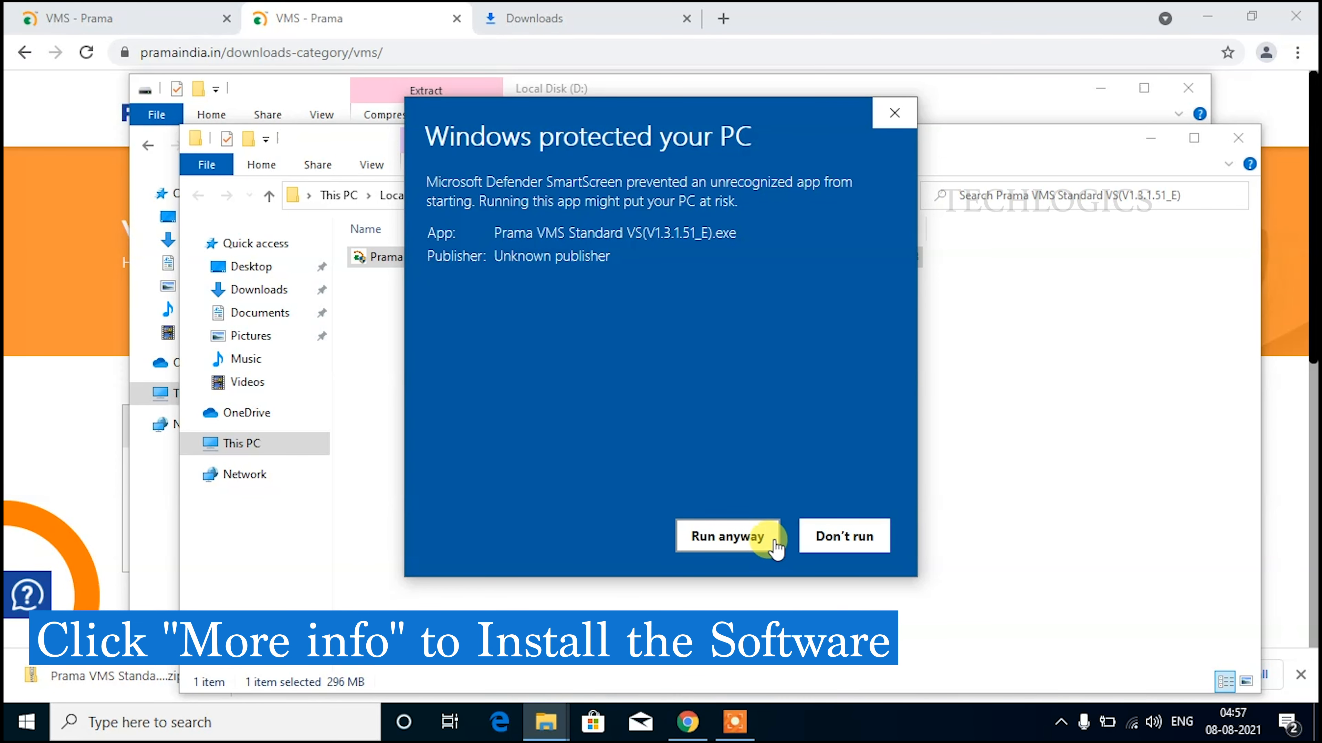
left_click(777, 541)
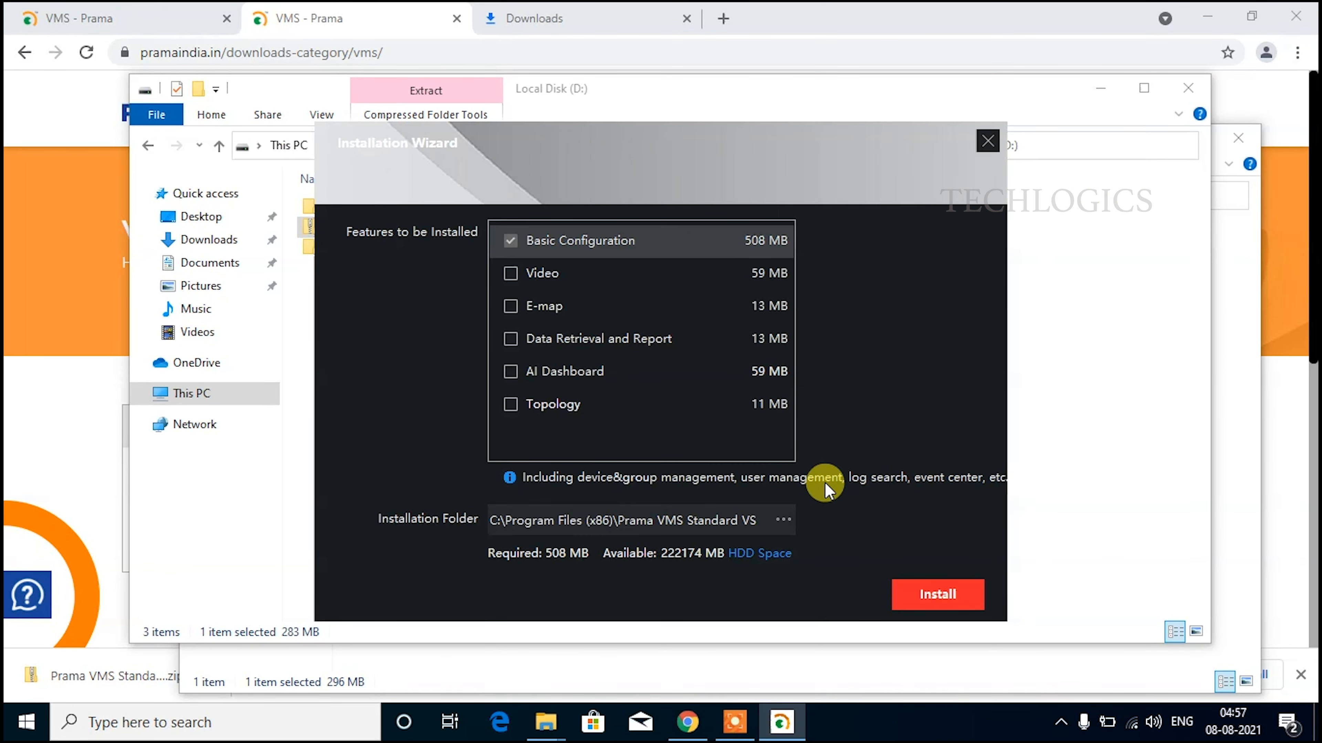
Add the Video feature to Basic Configuration (567 MB required) and start the installation.
left_click(946, 595)
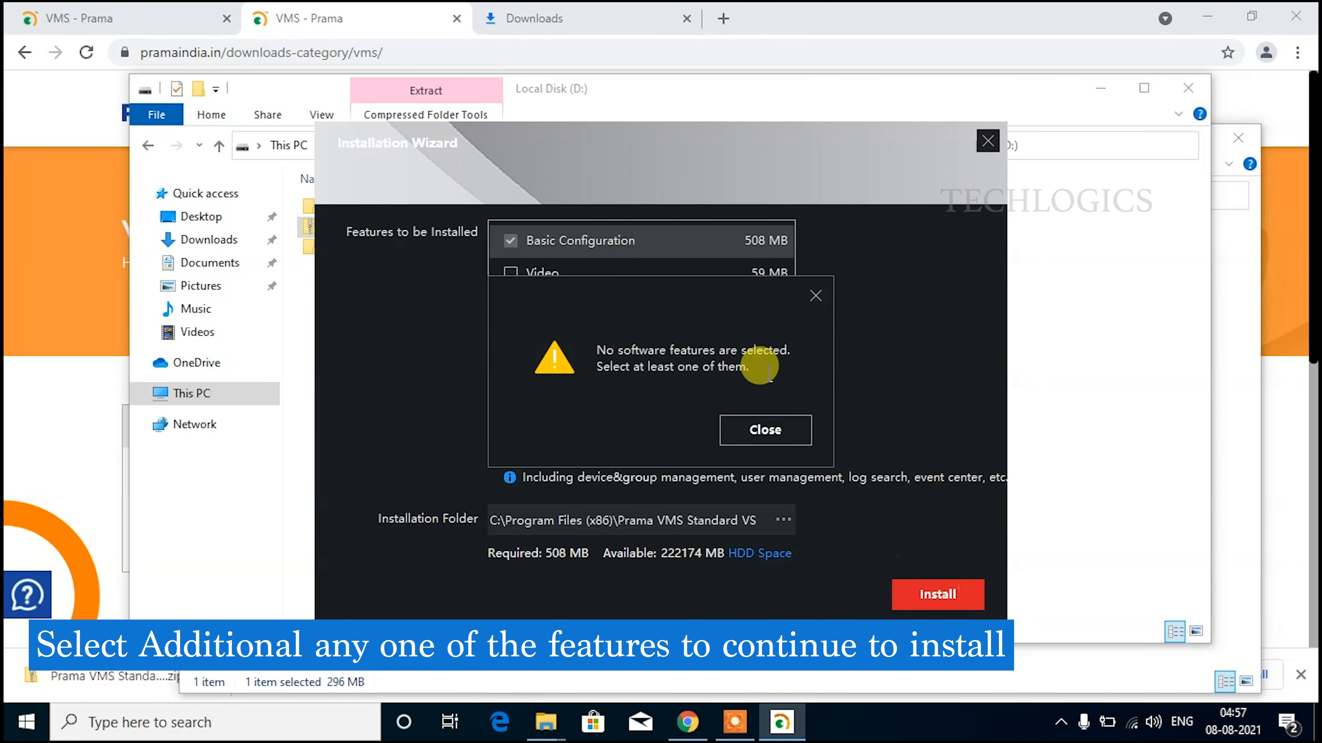
left_click(765, 430)
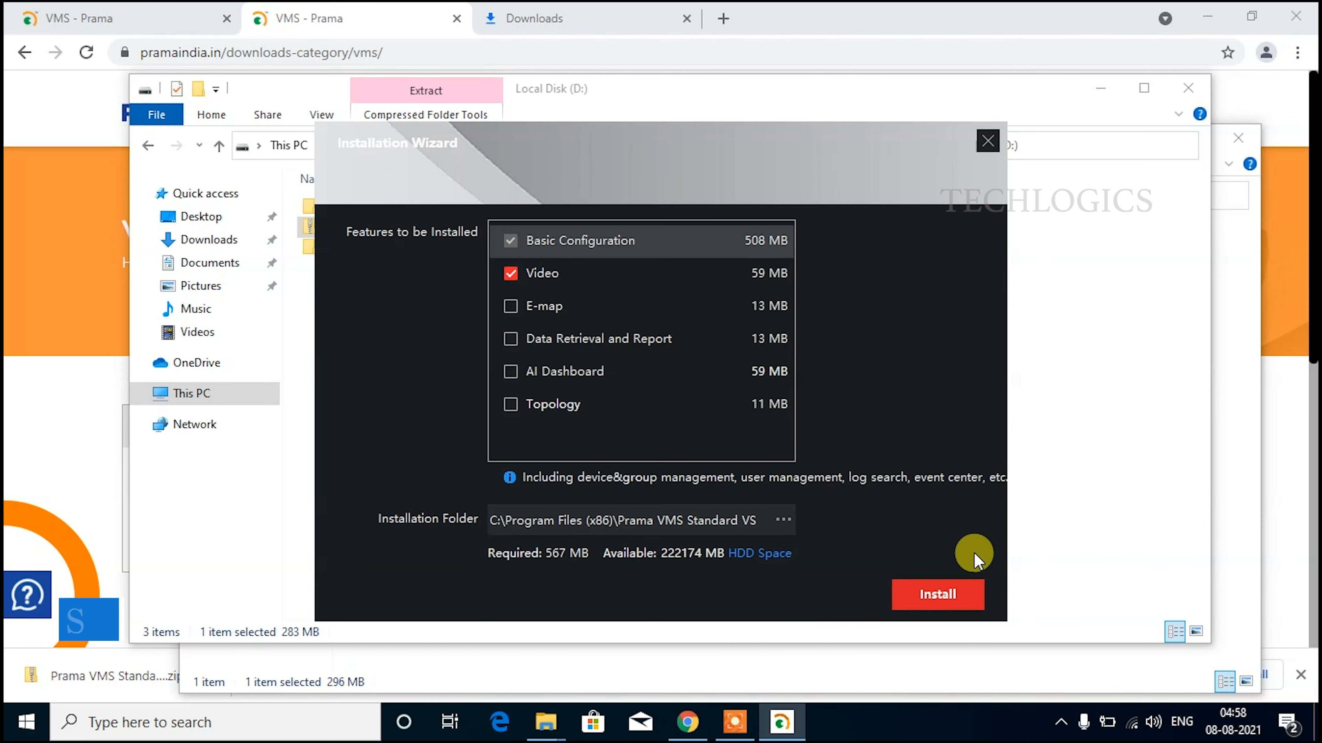
left_click(961, 593)
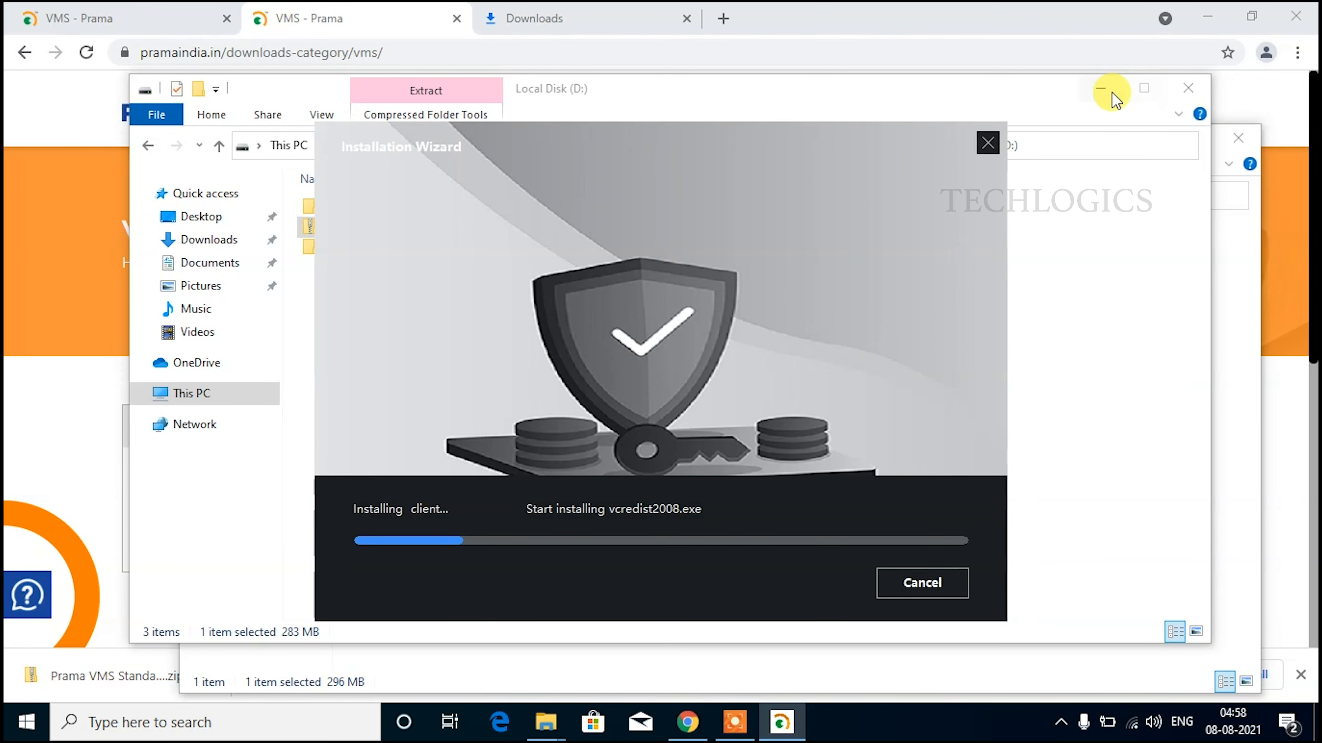
left_click(1100, 88)
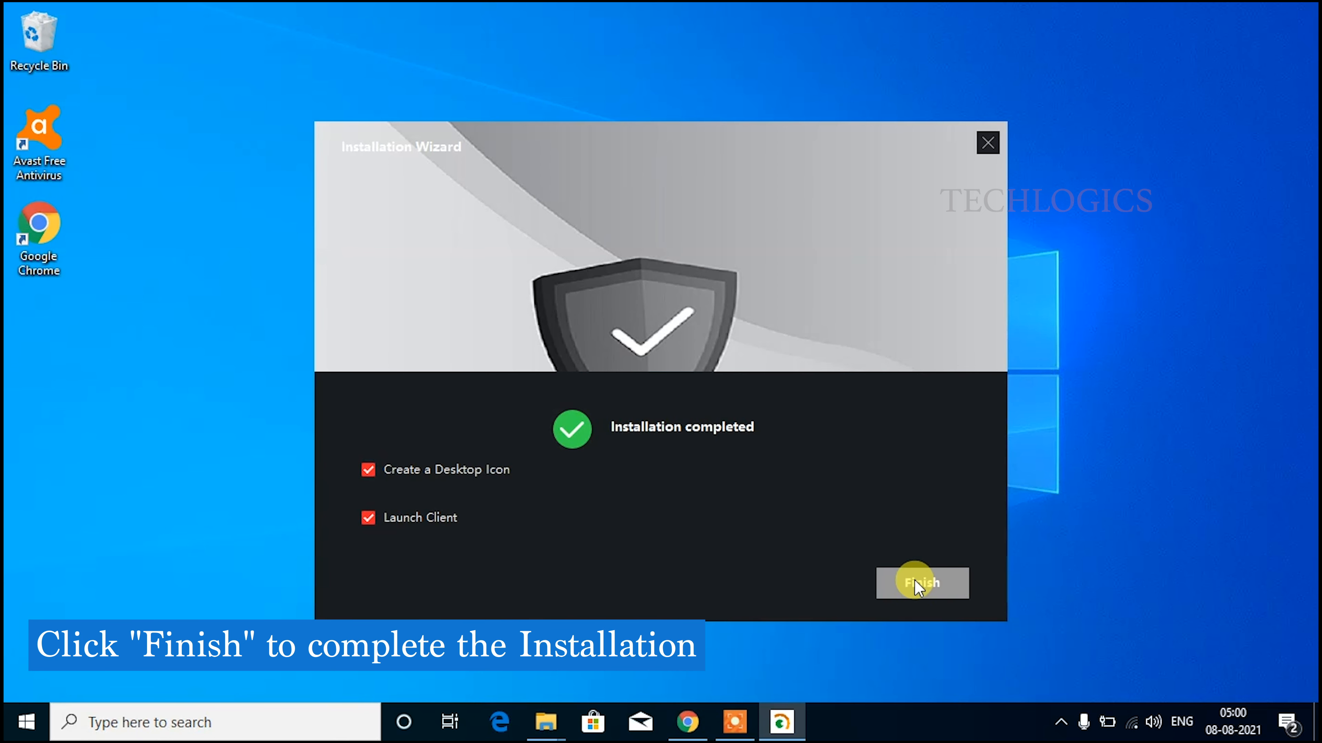
Finish setup, launch the client, and dismiss the Upgrade Detection prompt.
left_click(954, 583)
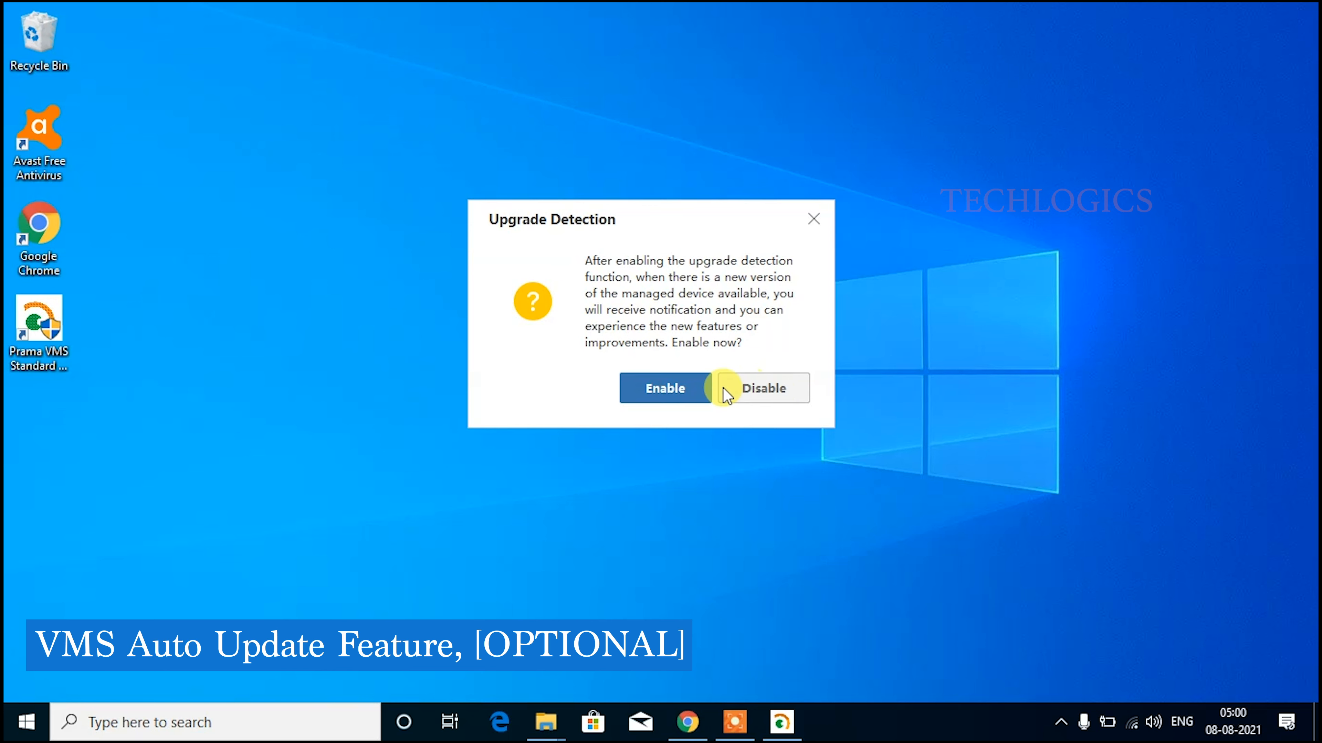
left_click(765, 388)
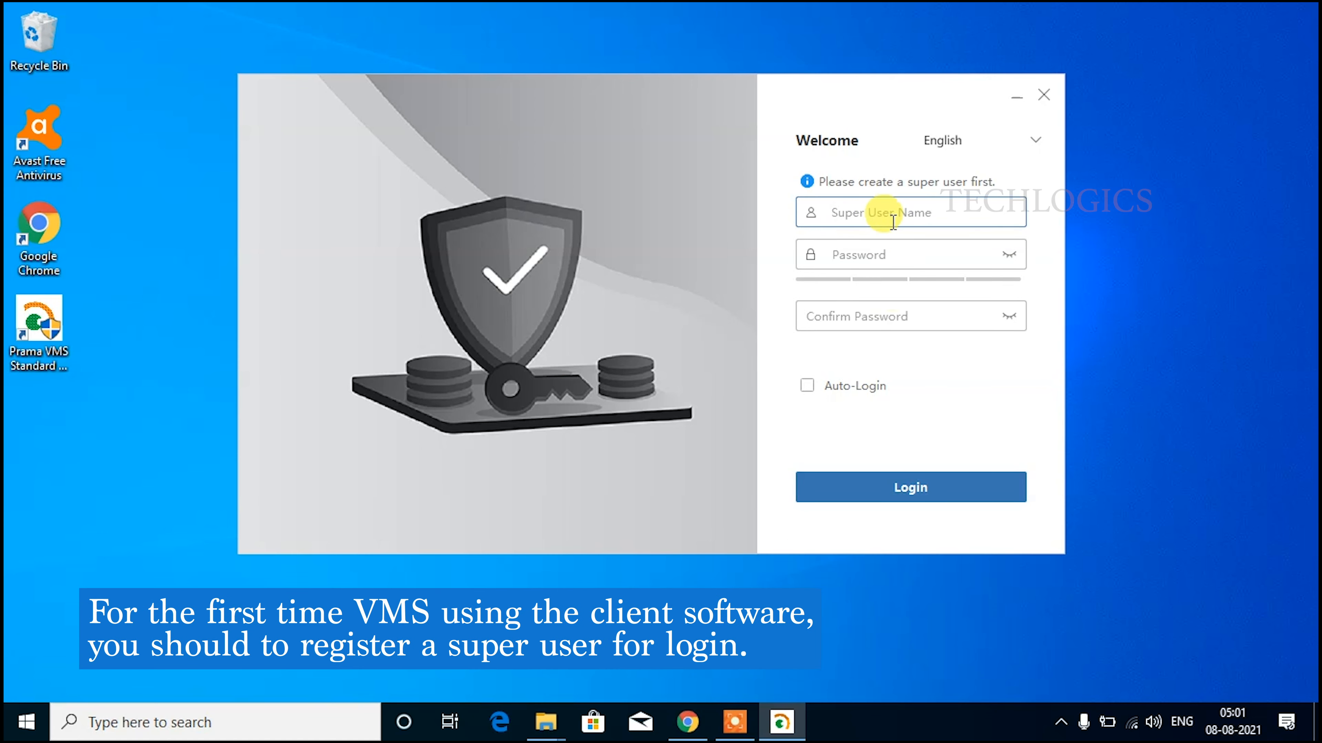
Create super user 'admin' with a strong, confirmed password and Auto-Login enabled.
left_click(893, 218)
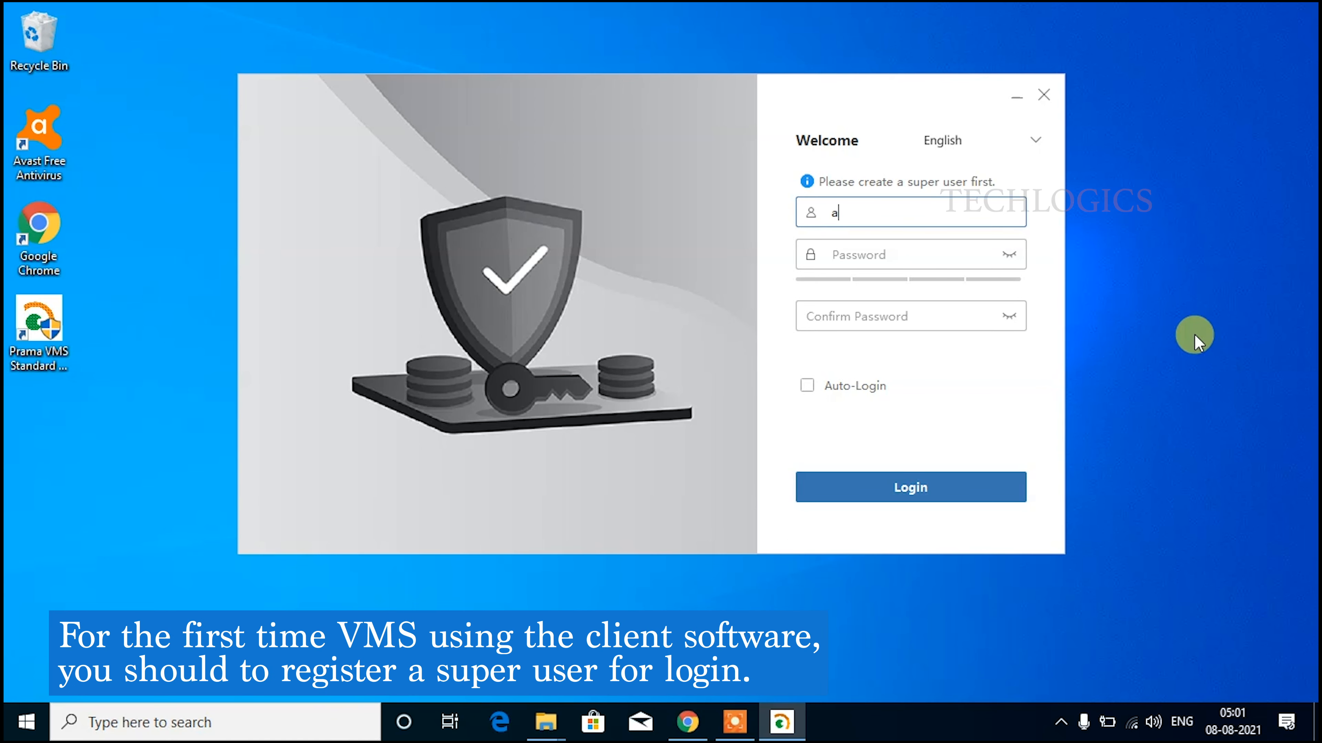
key("Tab")
type("•••••••••")
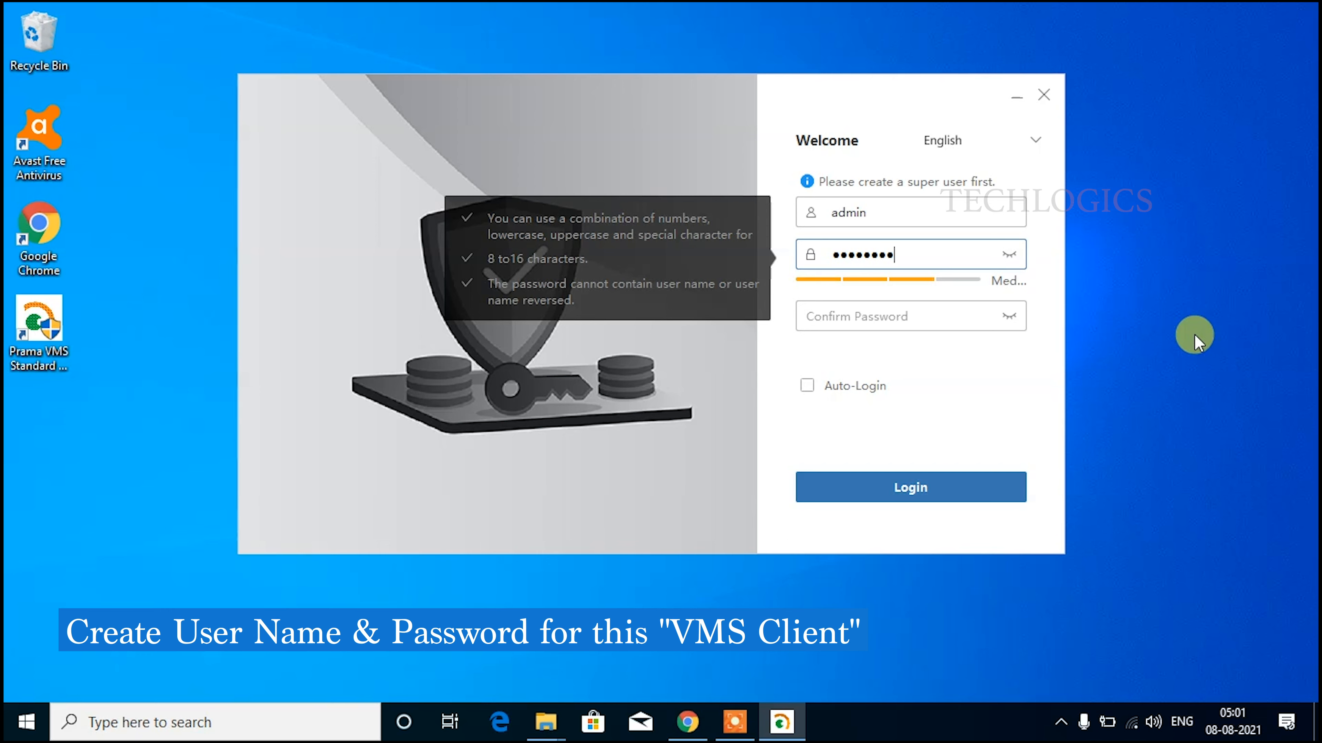
type("•")
key("Tab")
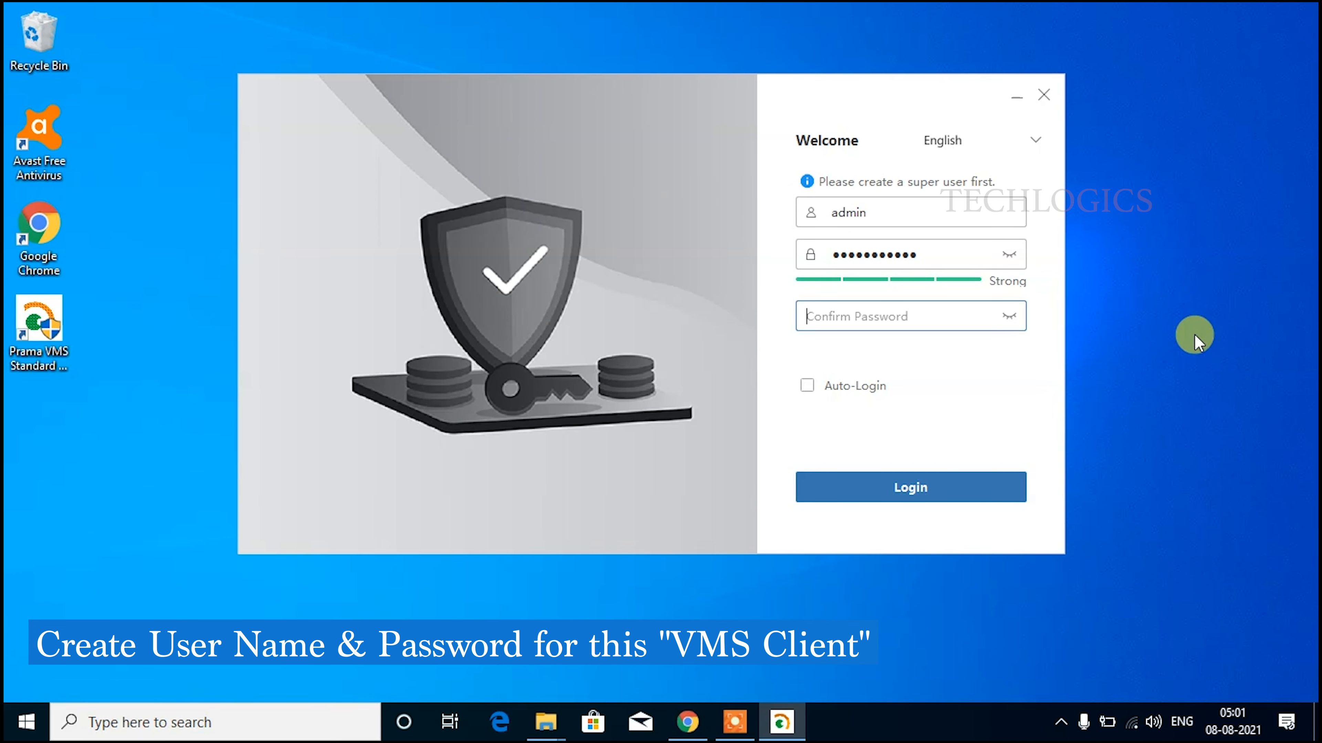
type("••••••••••••")
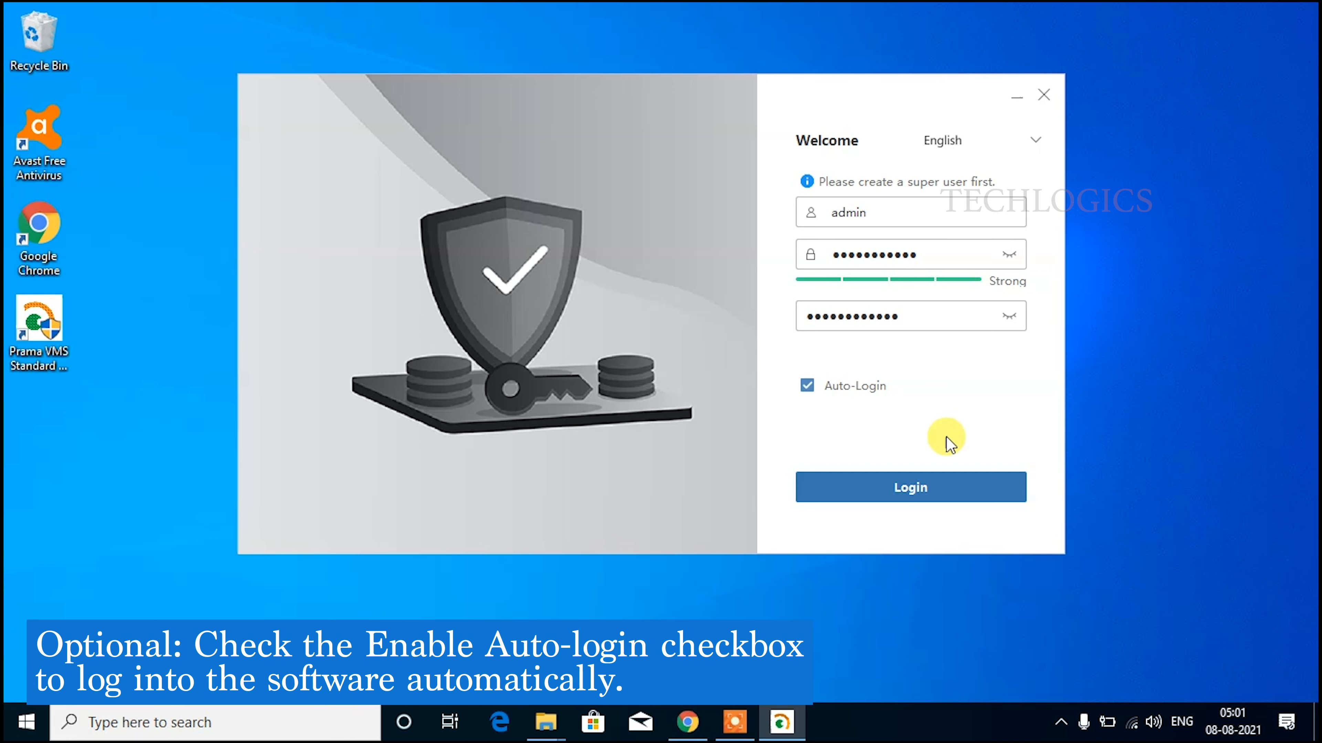
left_click(951, 485)
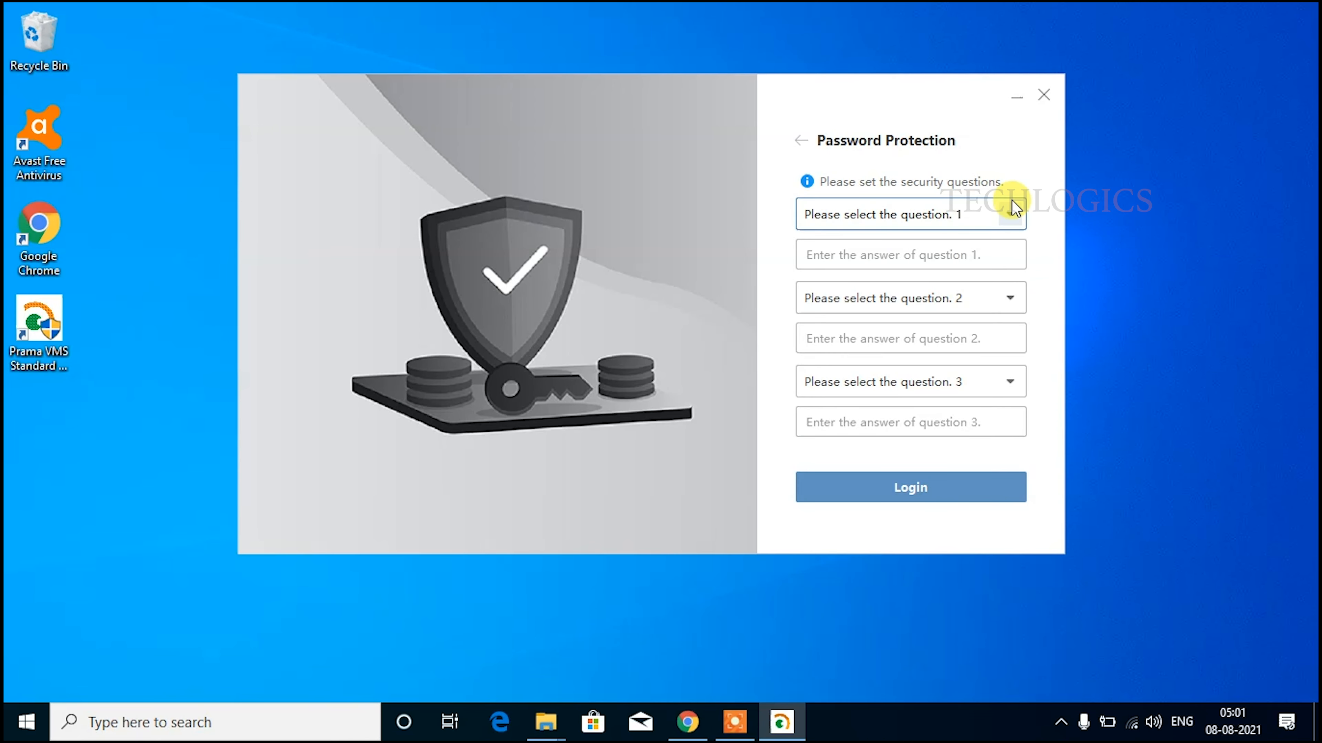
Set father's name and mother's first name as the first two security questions, with answers.
left_click(1011, 212)
left_click(968, 248)
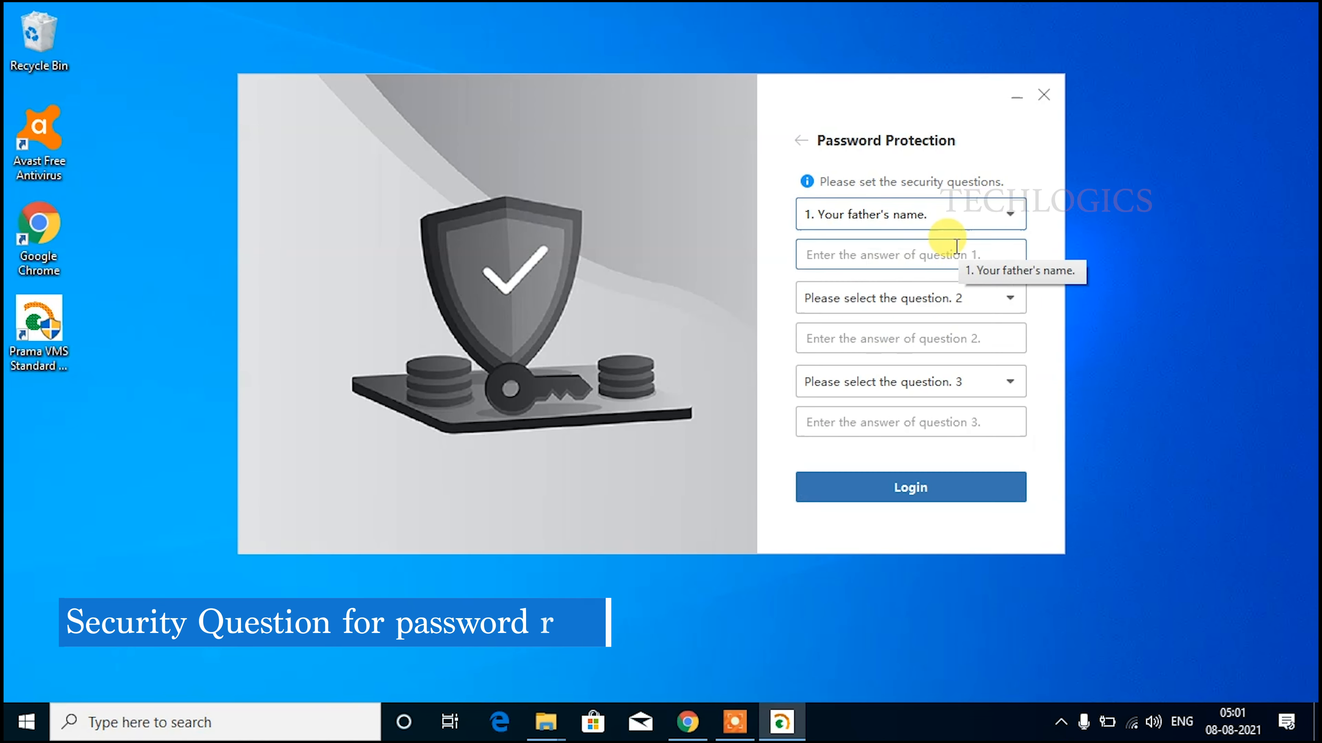
type("test")
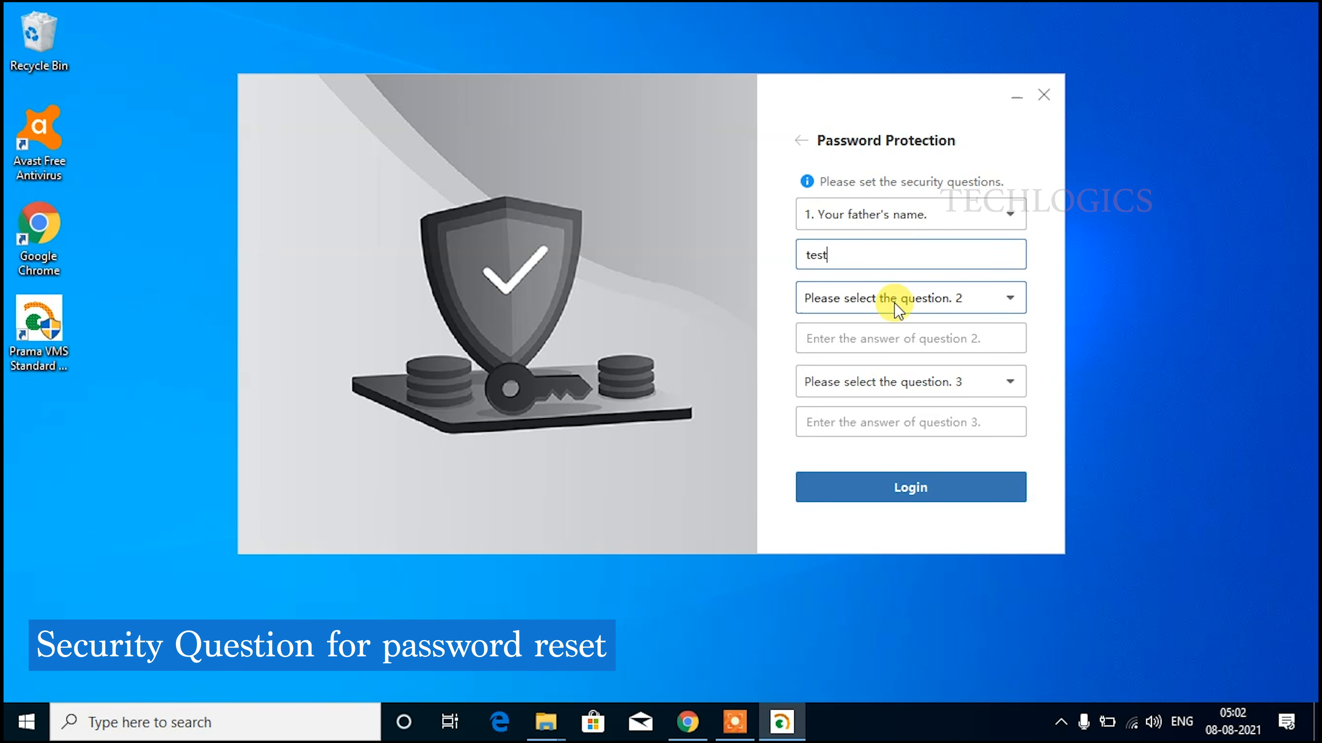
left_click(904, 299)
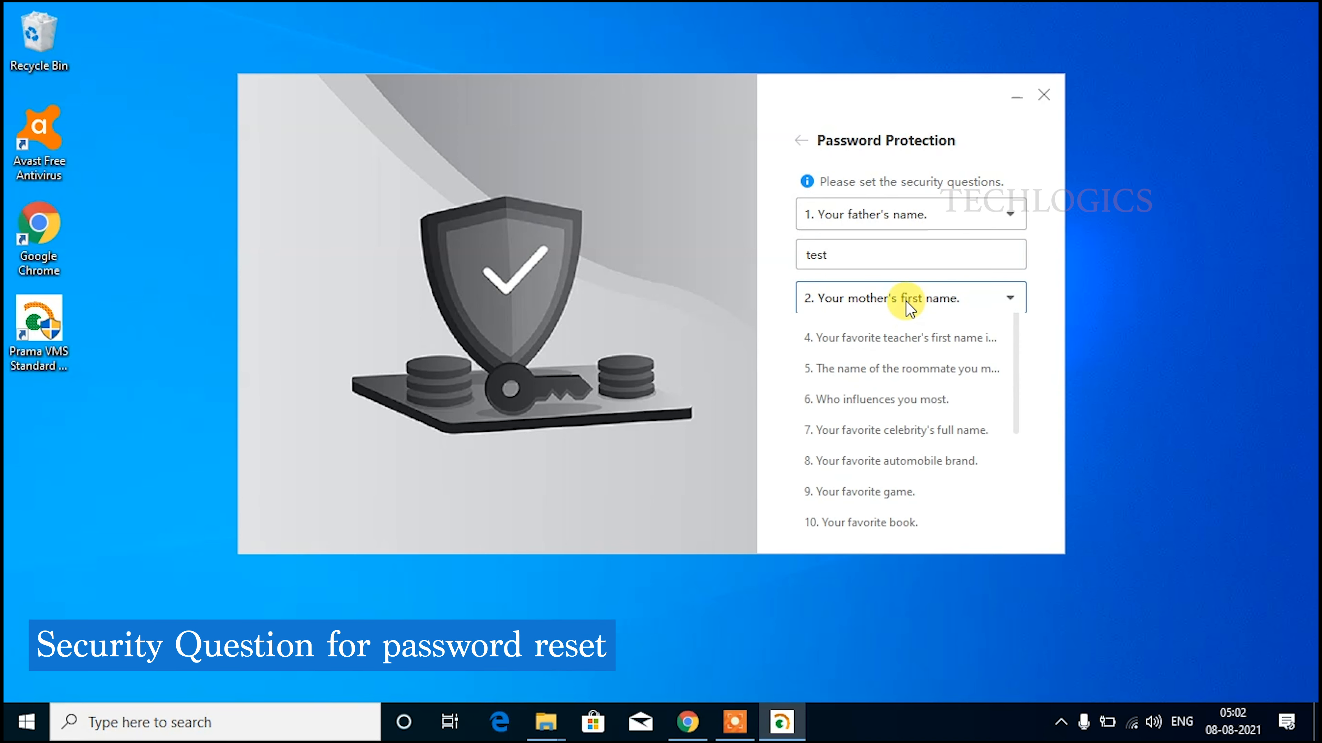
left_click(914, 304)
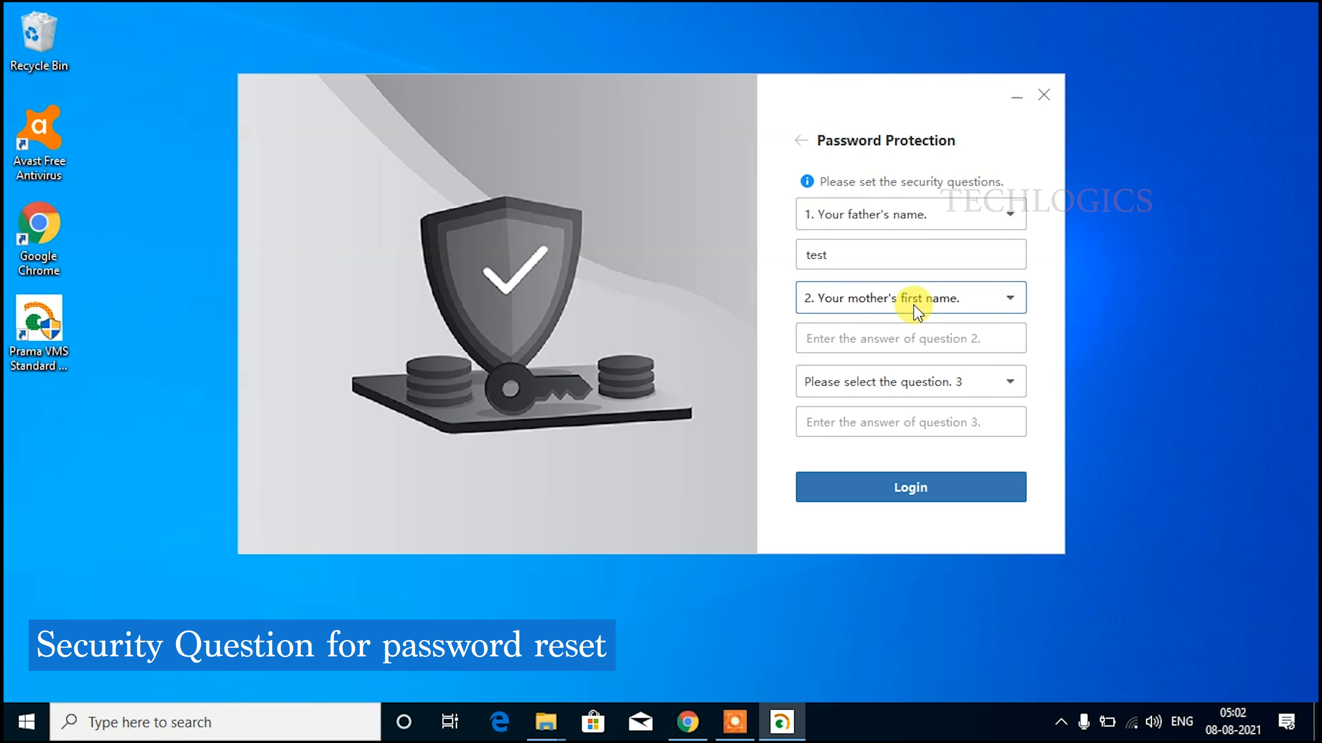
left_click(905, 341)
type("test")
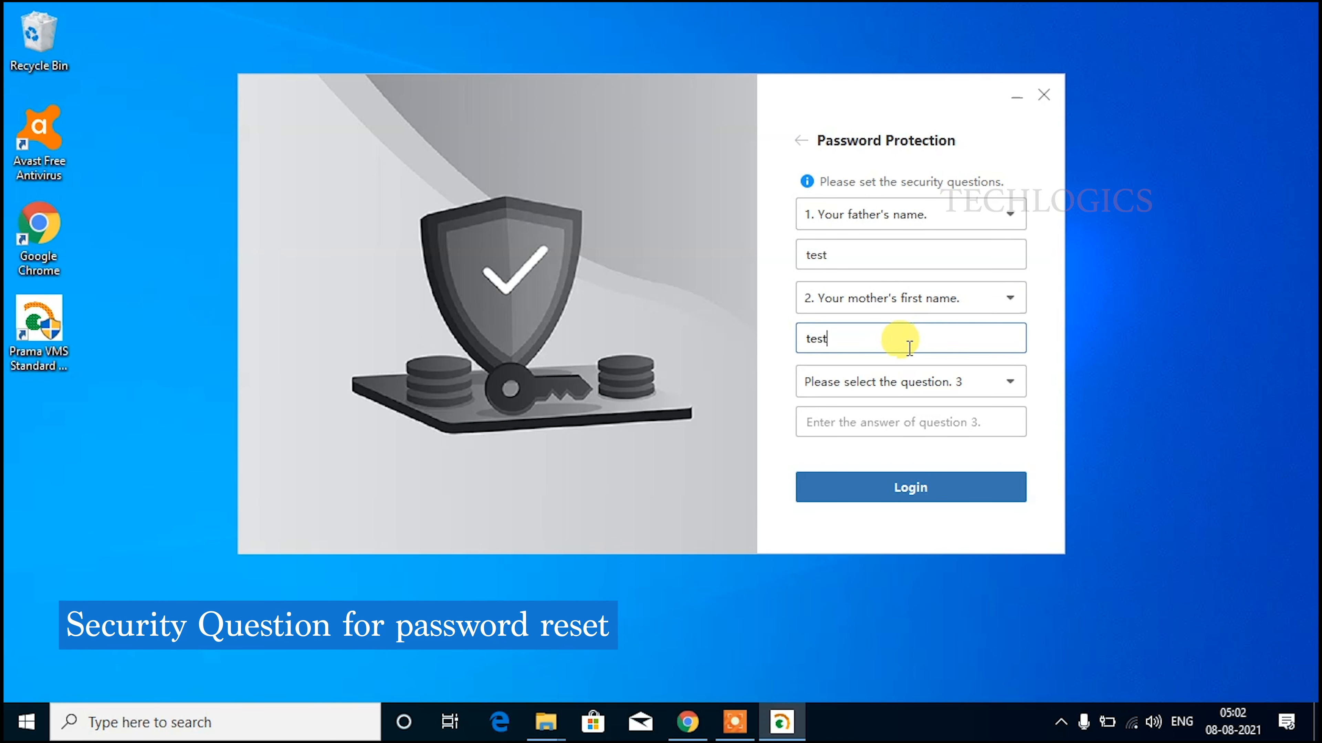
Set favourite teacher's first name as question three, answer it, log in and maximize the window.
left_click(922, 380)
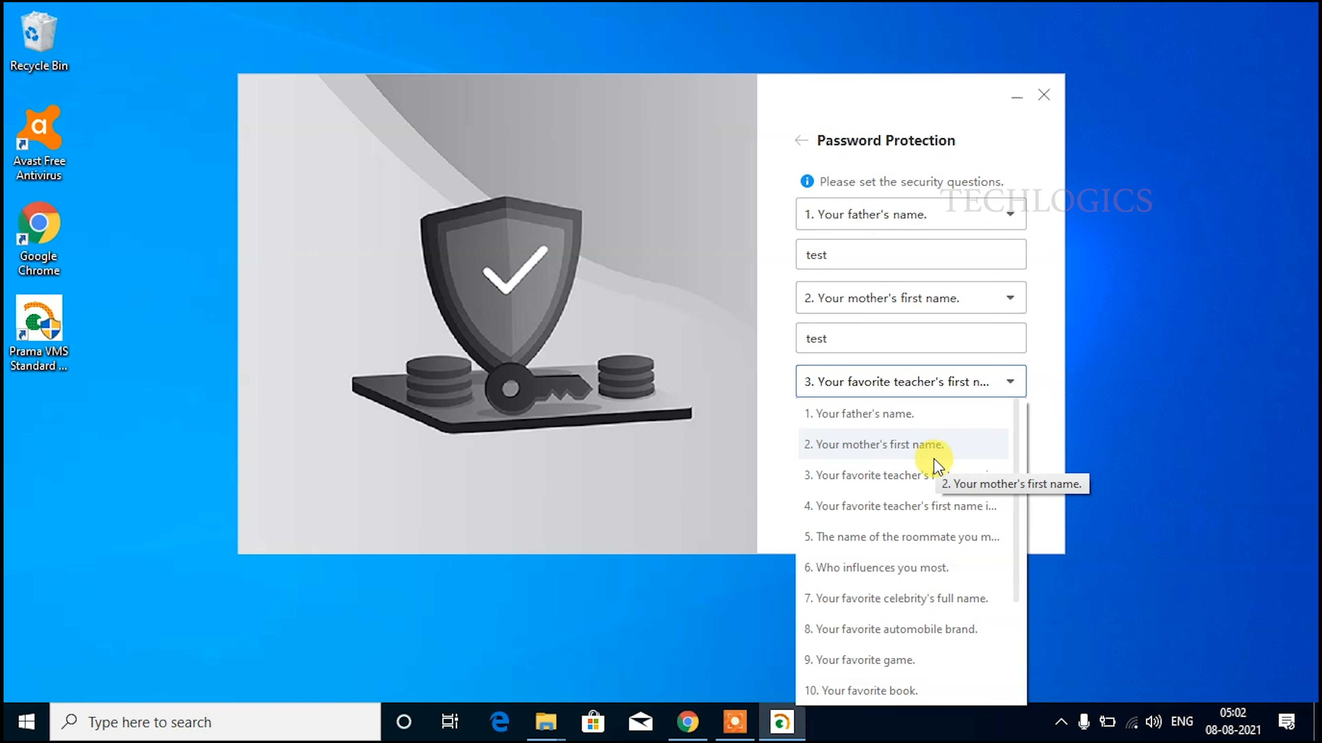
left_click(940, 471)
left_click(890, 414)
type("test")
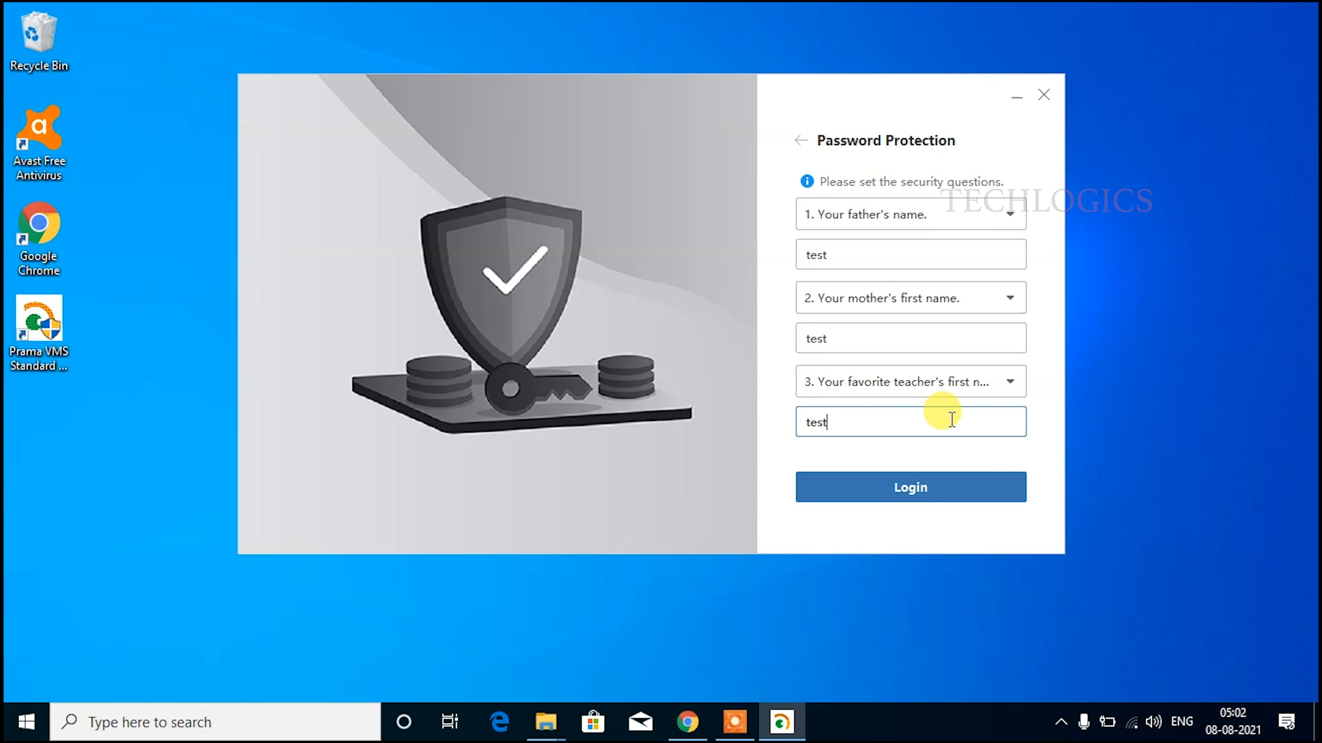
left_click(962, 493)
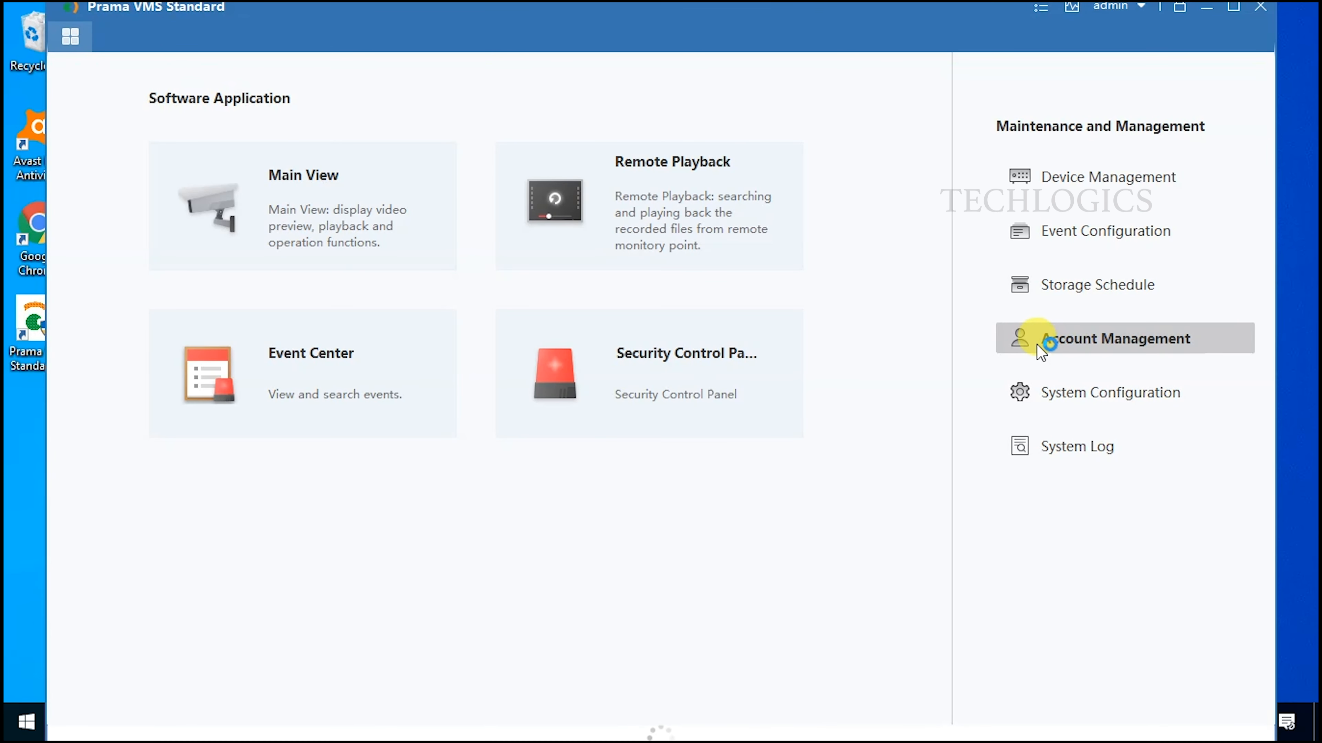
left_click(1232, 8)
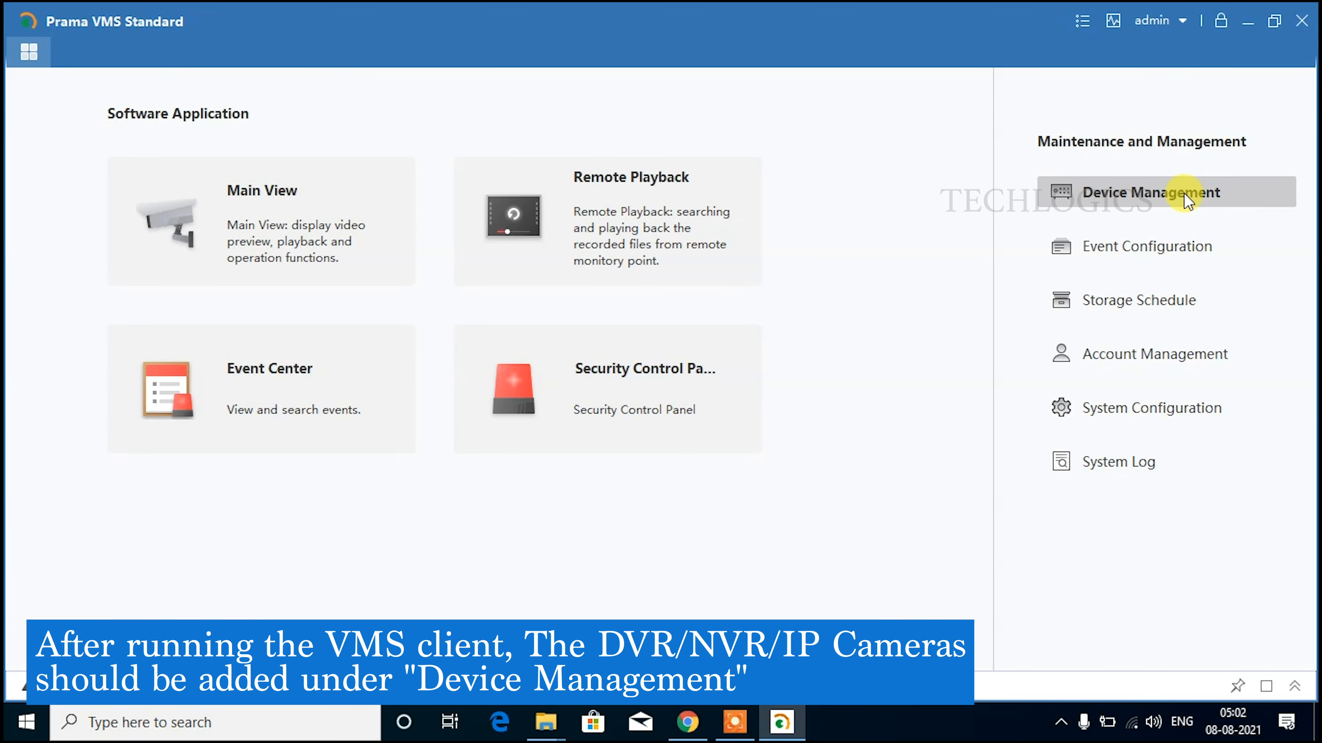
List online DVR PT-DR1A04G-K1 at 192.168.1.7 in Device Management, allowing firewall access.
left_click(1209, 194)
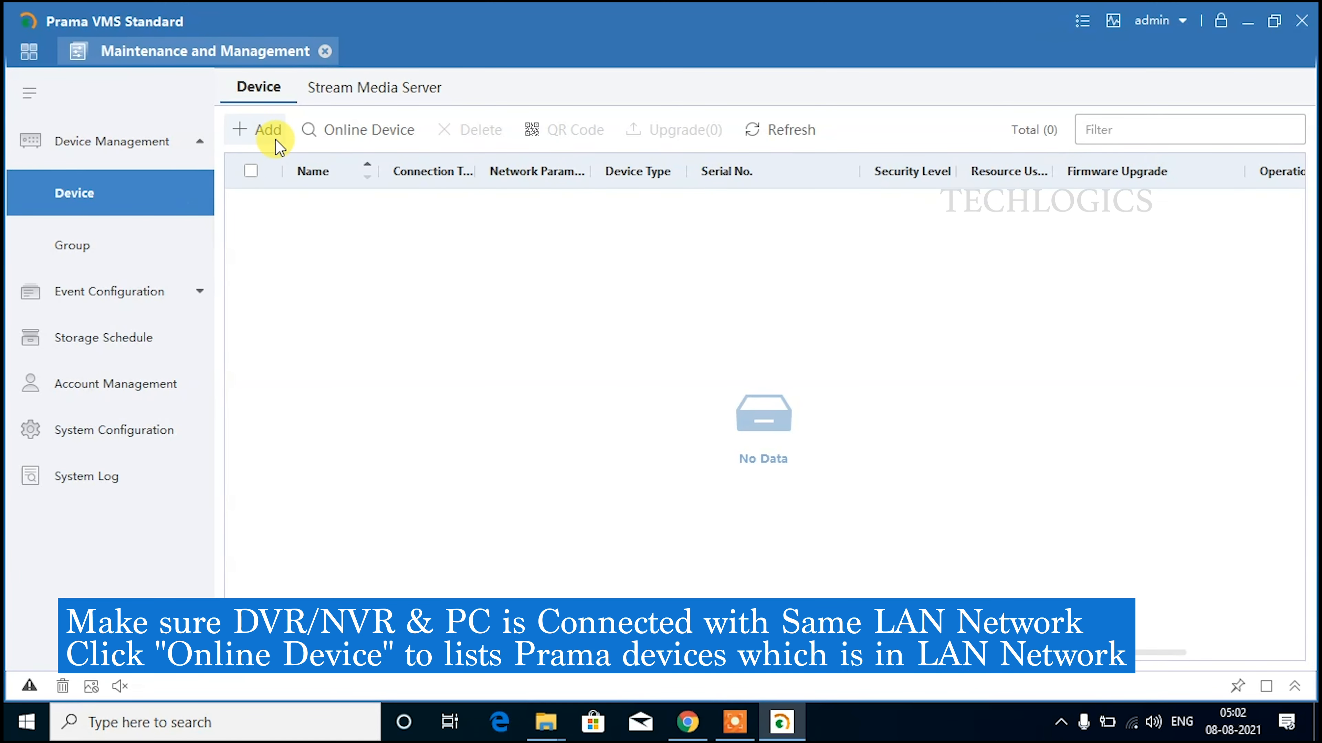
left_click(362, 134)
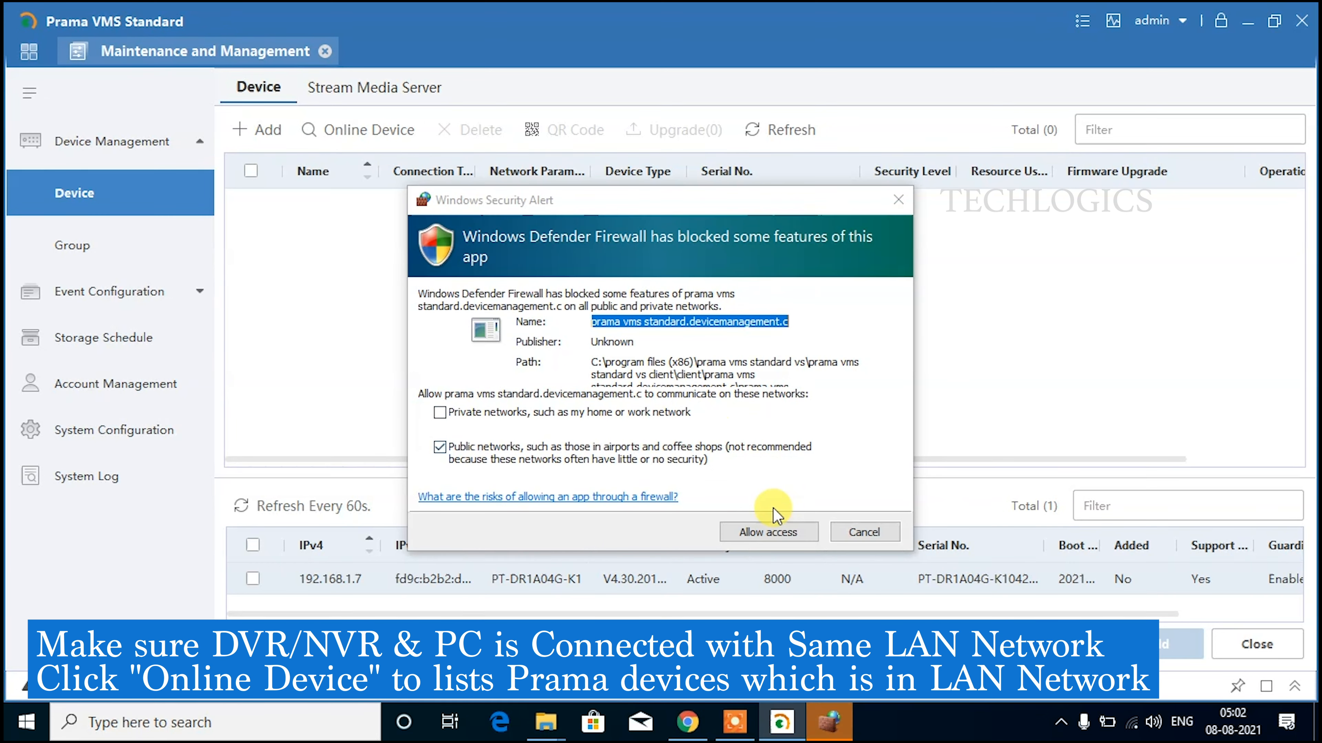
left_click(787, 536)
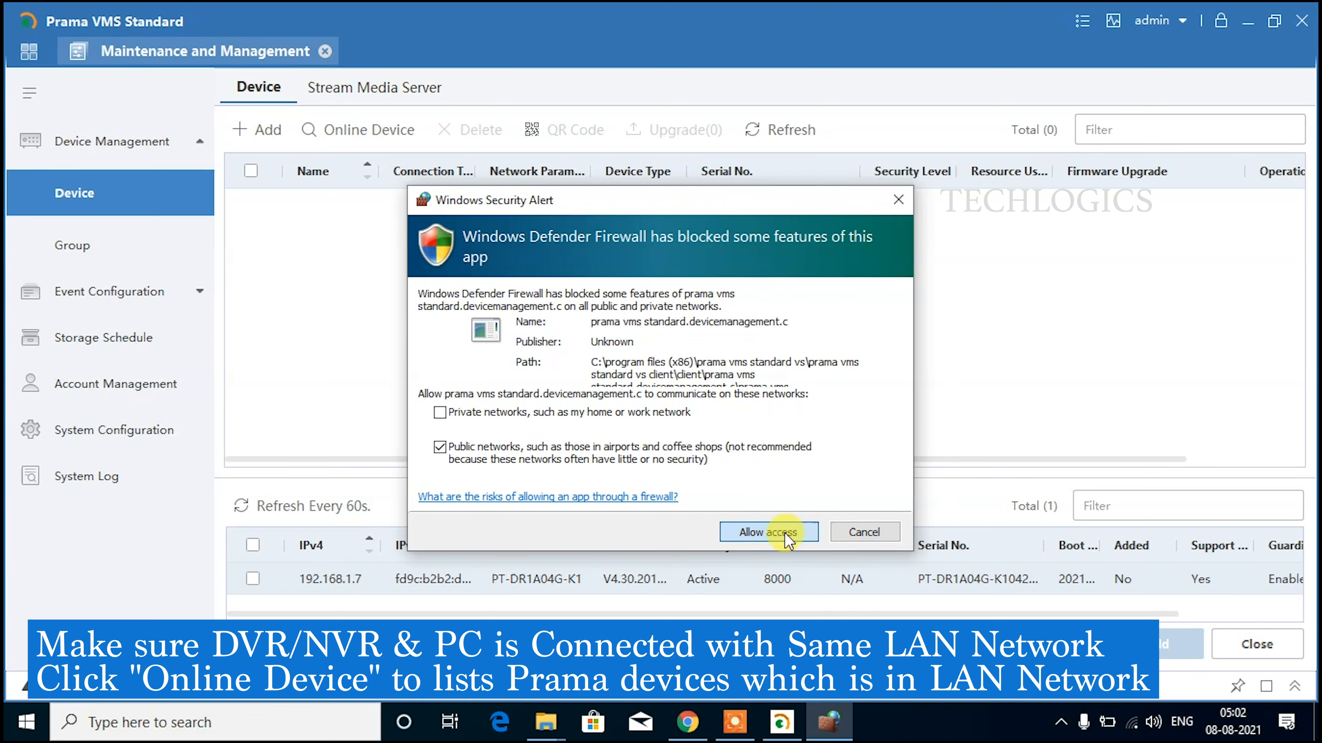
left_click(788, 535)
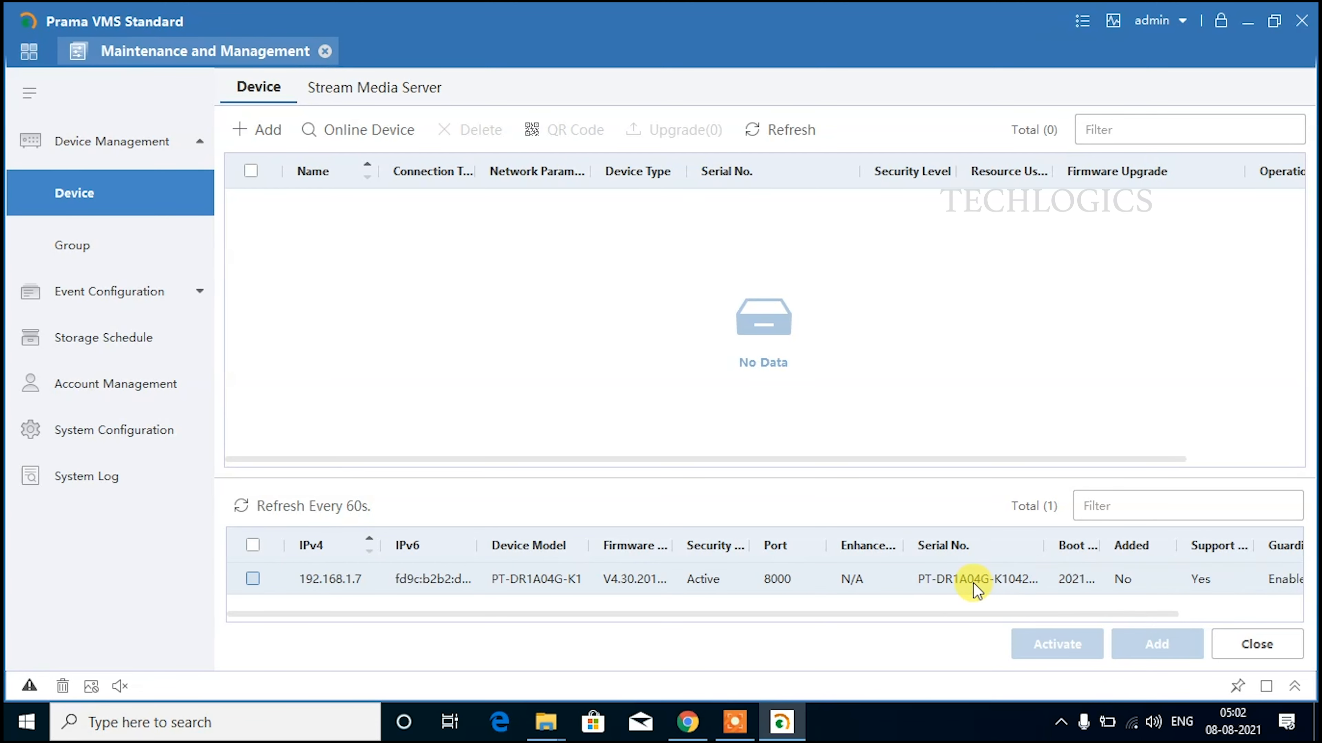
Select the found DVR at 192.168.1.7 and open the add-device form.
left_click_drag(425, 615, 374, 614)
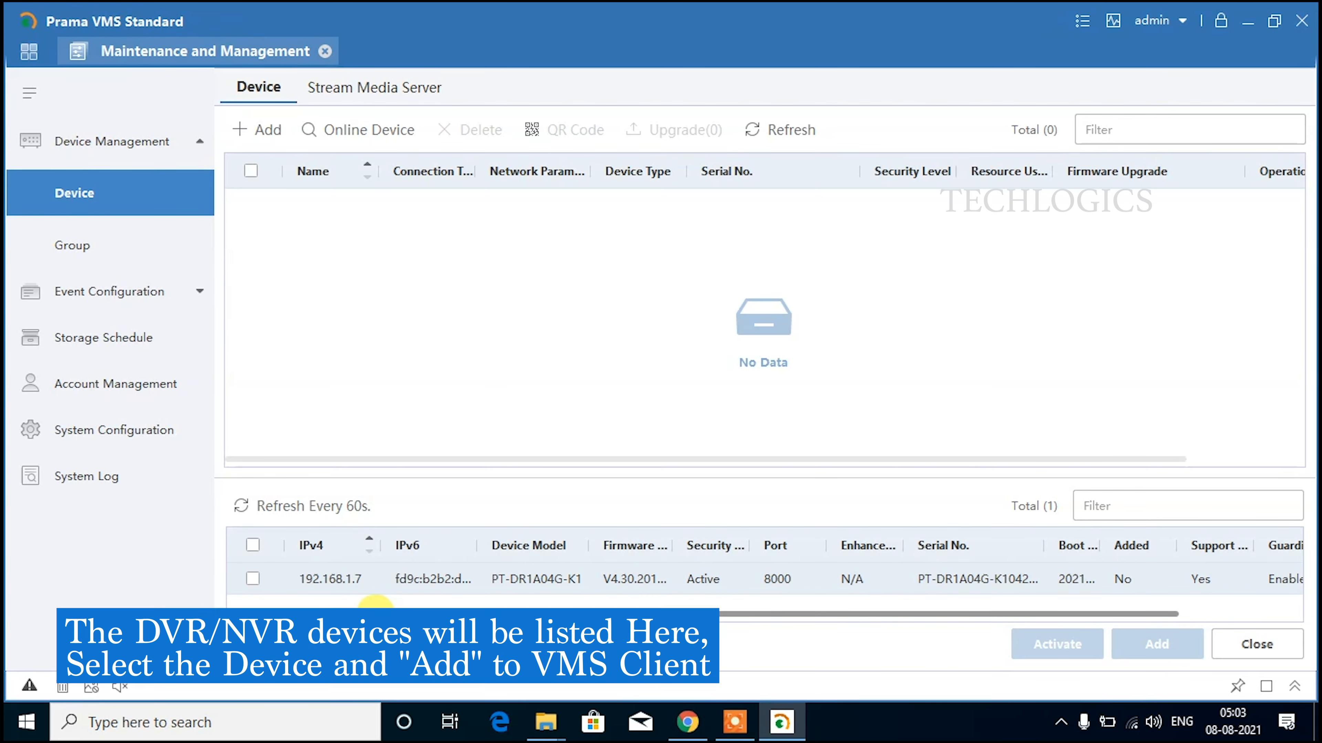
left_click(253, 579)
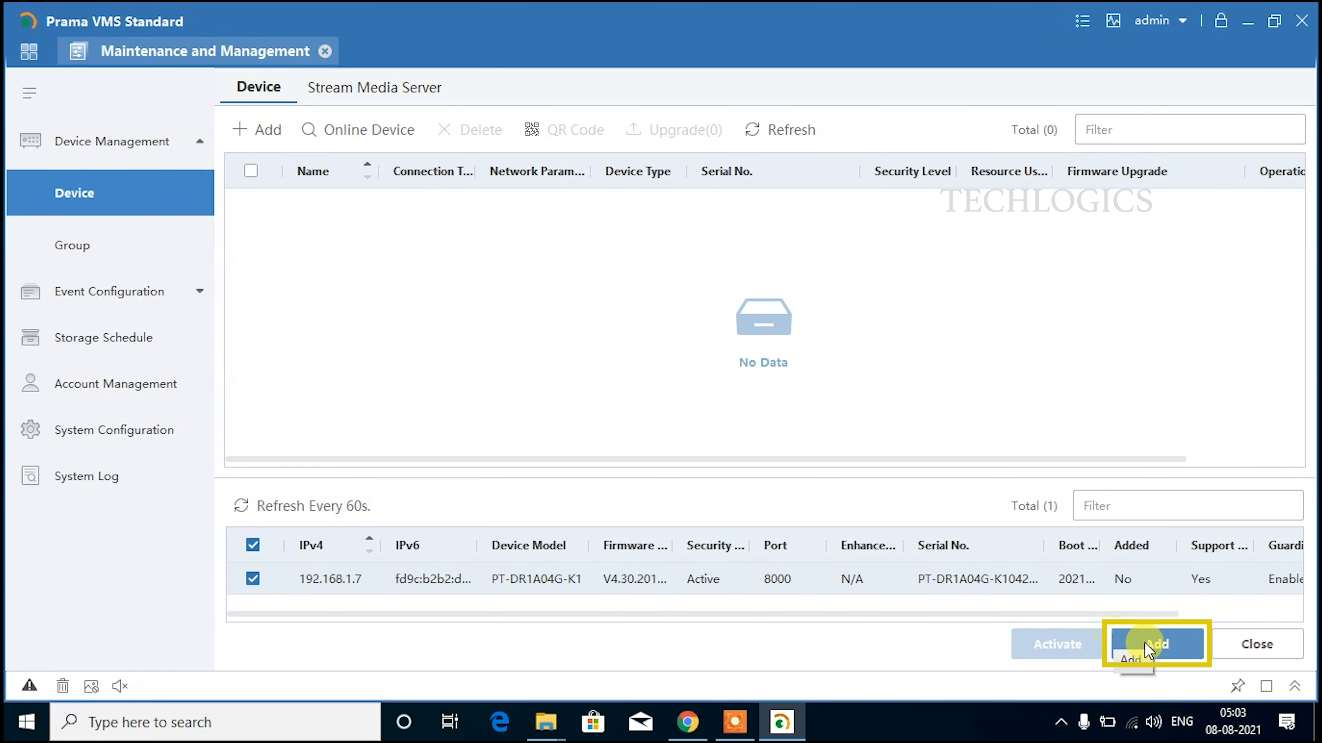
left_click(1154, 646)
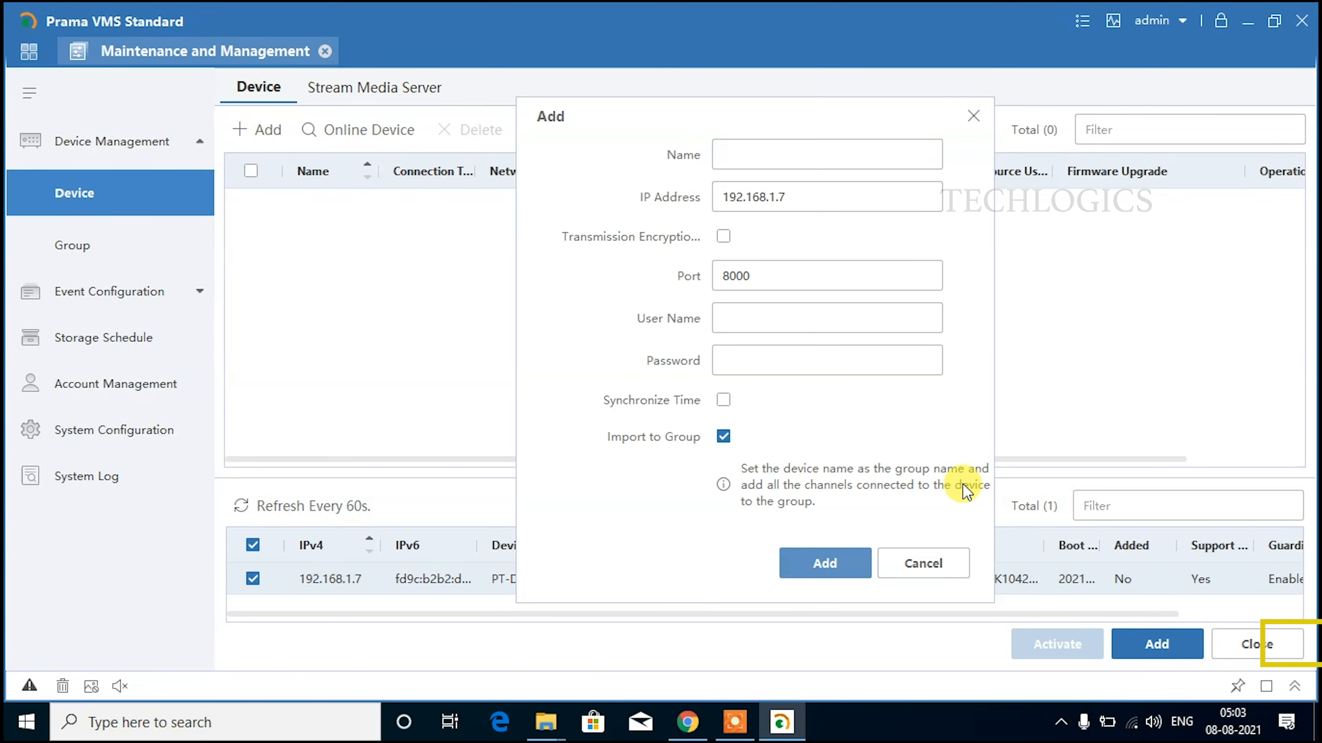
Name the device 'My Home', enter user name admin and the password, and add it.
left_click(730, 150)
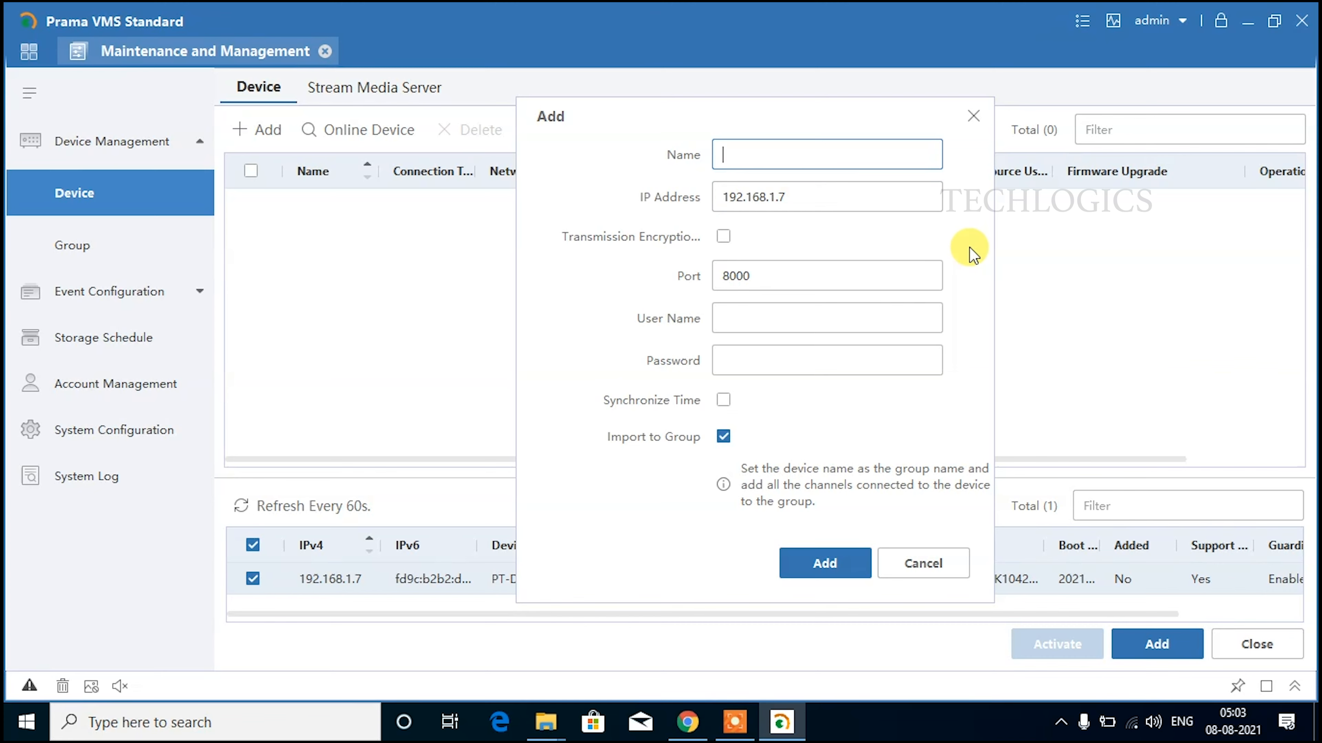
type("My Home")
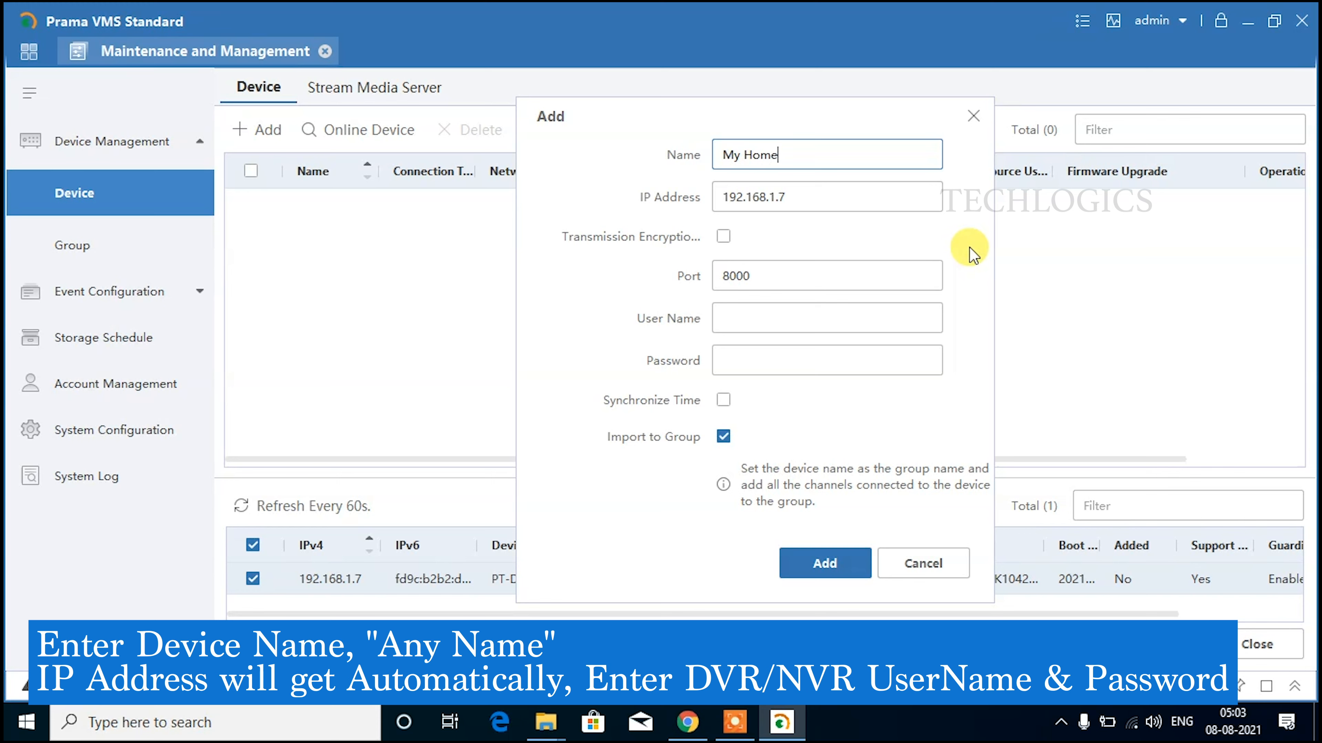
key("Tab")
key("Tab")
key("Tab")
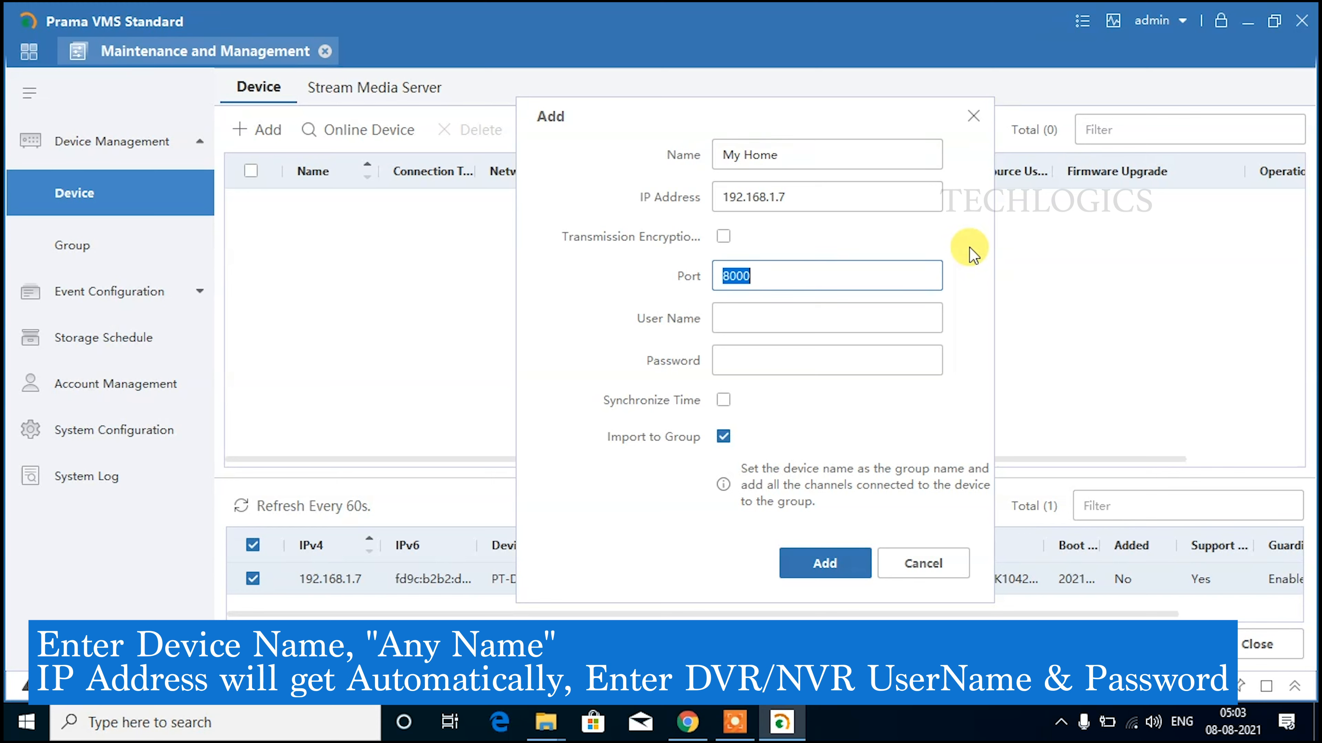
key("Tab")
type("admin")
key("Tab")
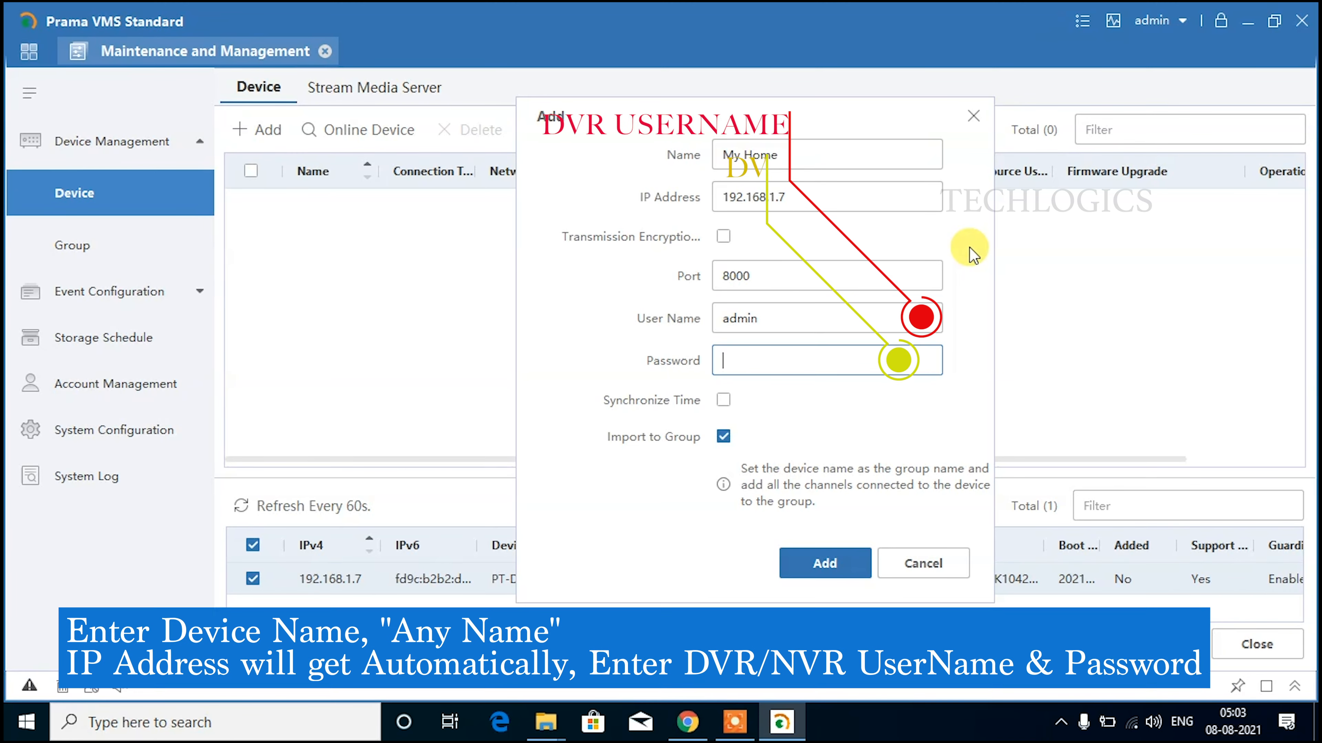
type("1234")
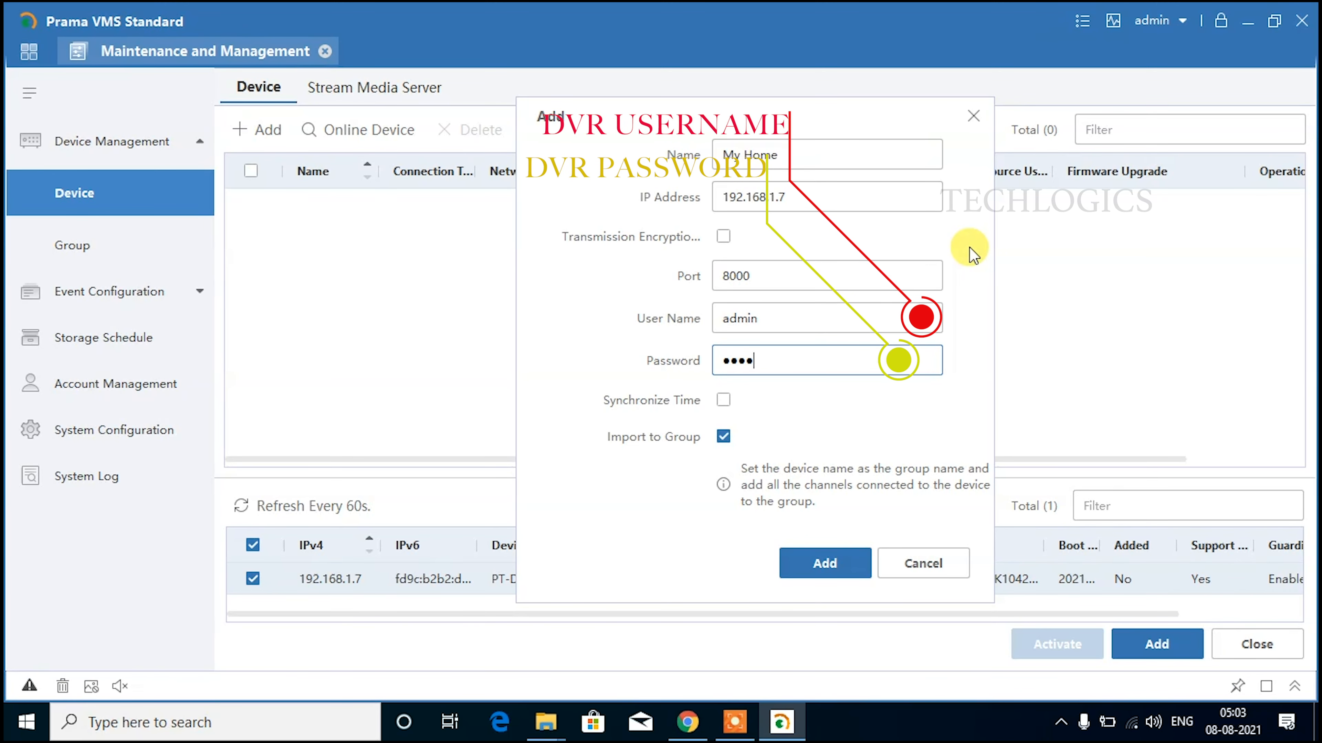
type("•••••••")
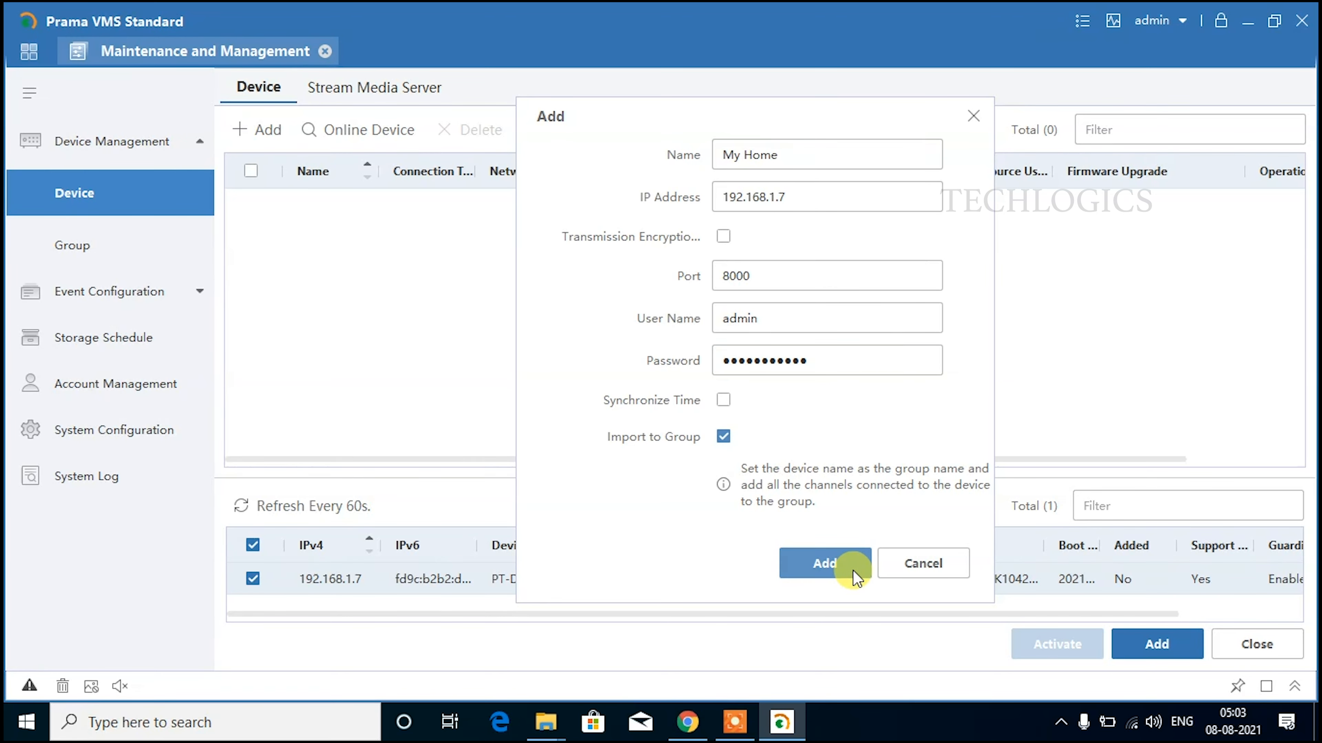
left_click(831, 565)
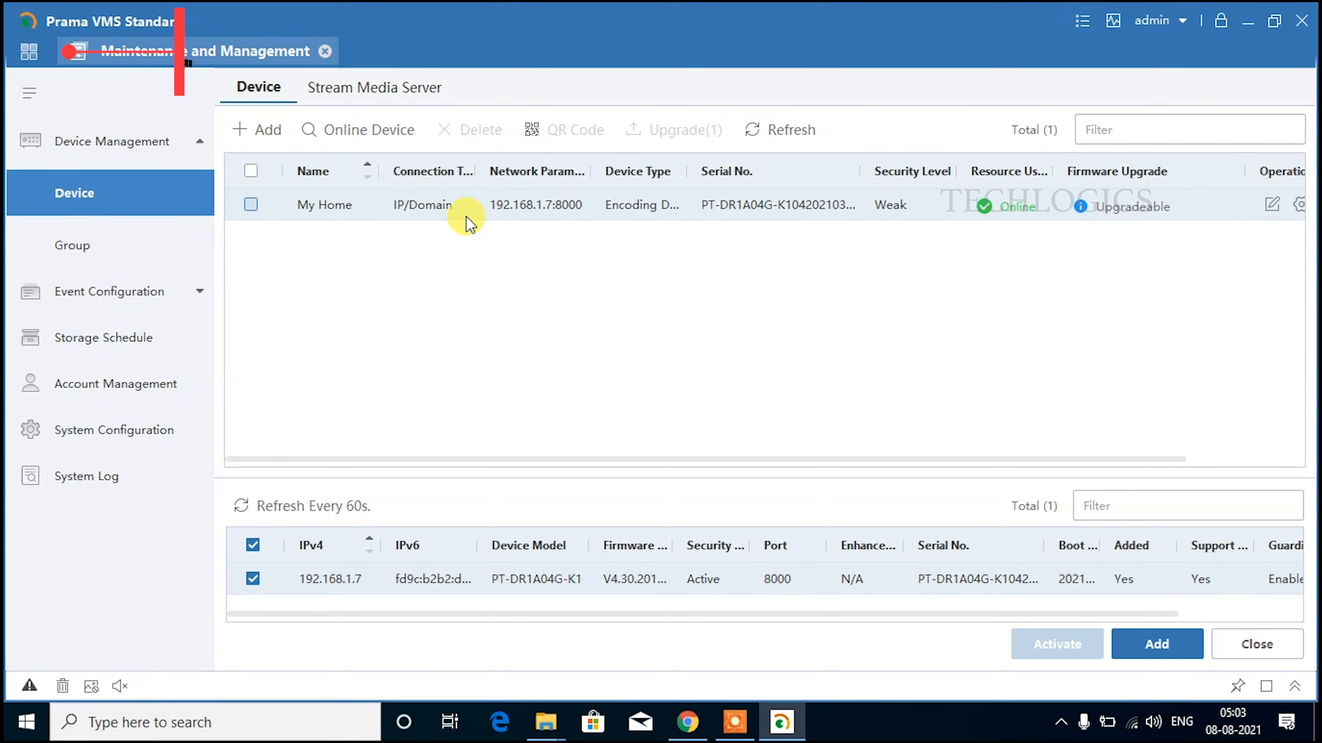
Return to the Software Application main menu with the top-left grid icon.
left_click(29, 54)
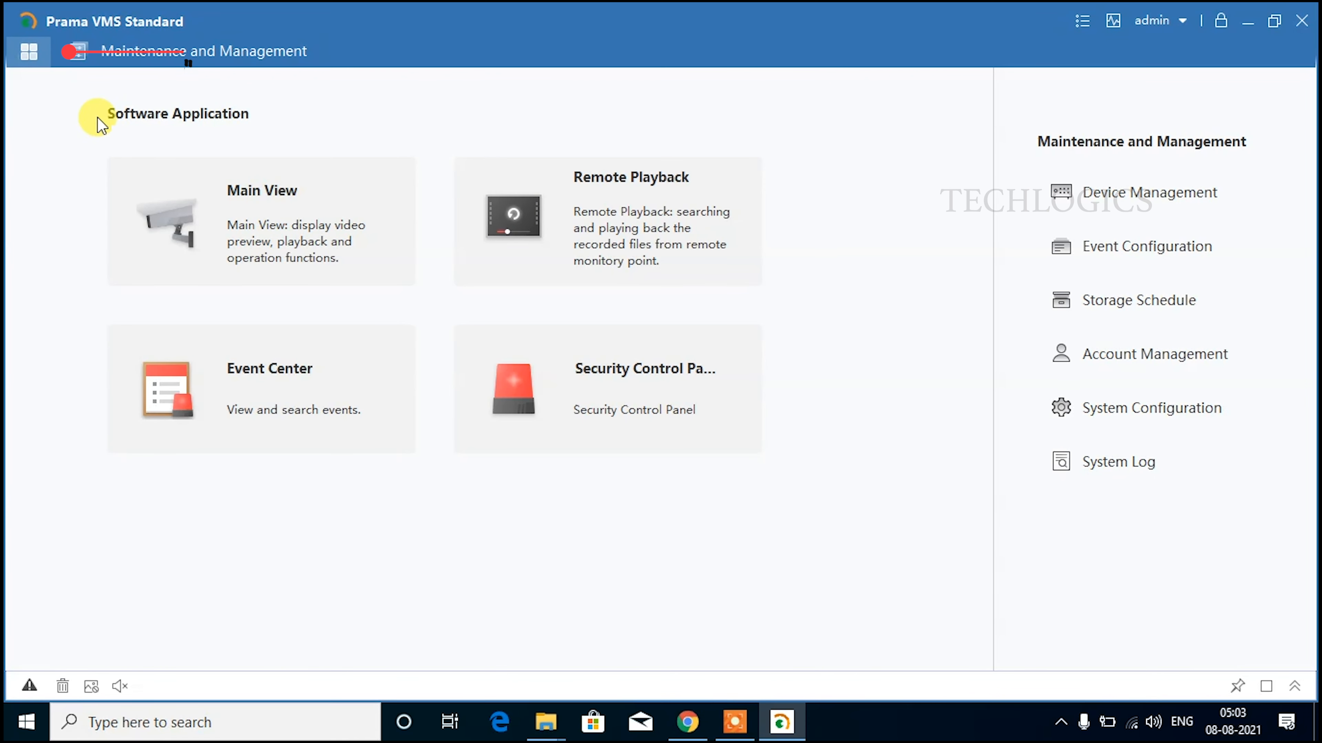
In Main View, start live views of Camera1_My Home and Camera2_My Home (top-right pane).
left_click(303, 238)
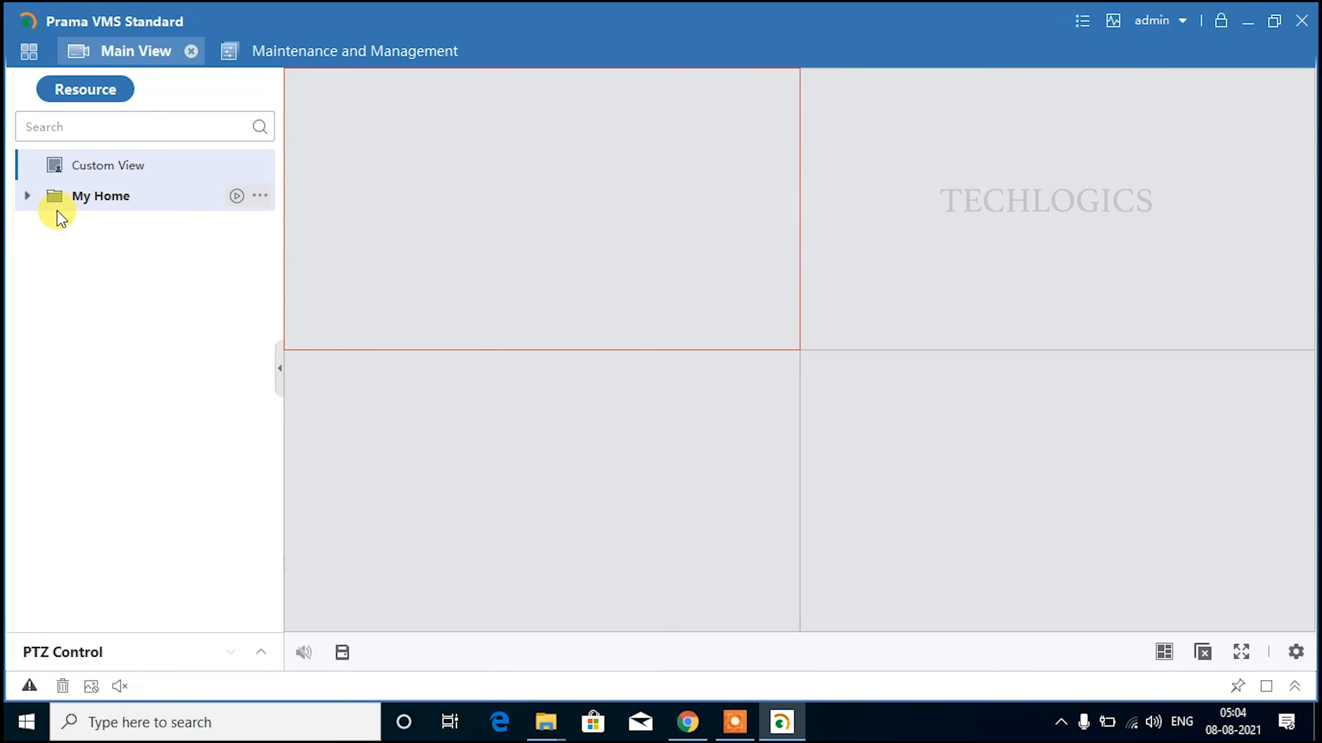
left_click(28, 196)
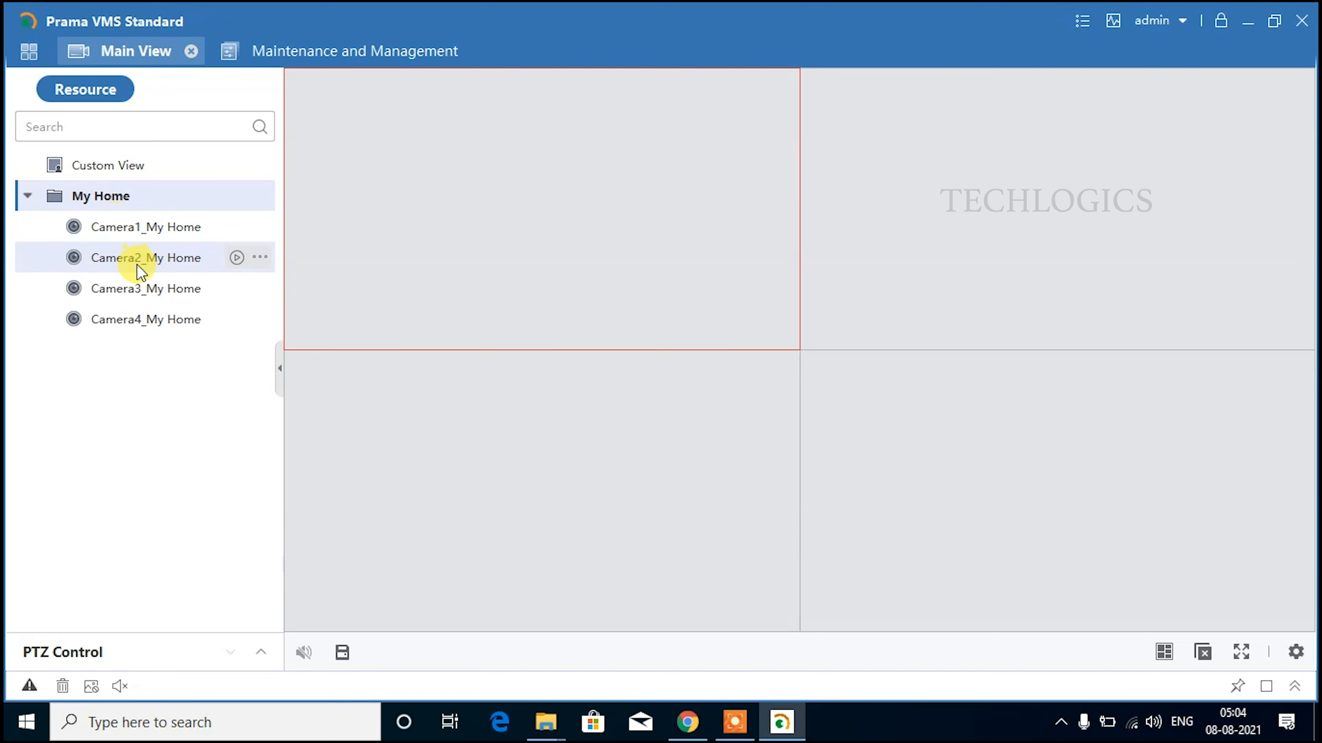
left_click(256, 242)
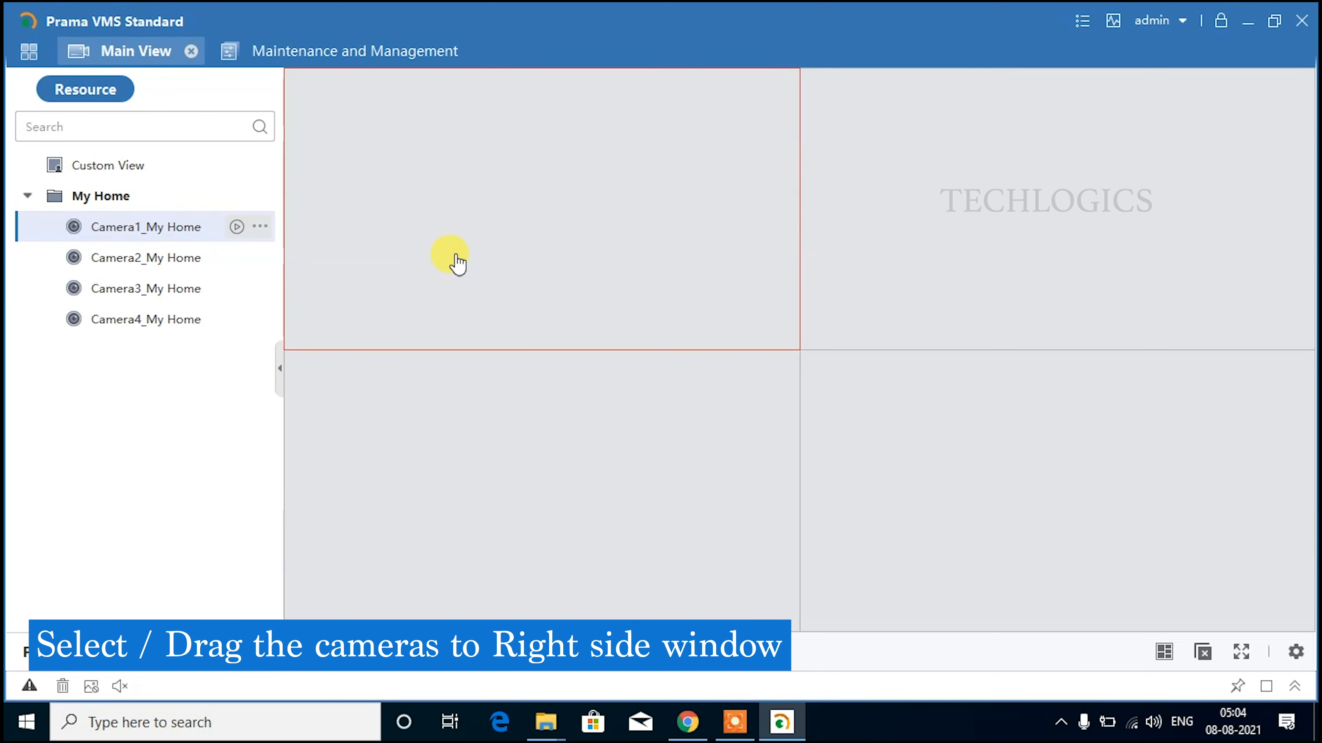
left_click(931, 192)
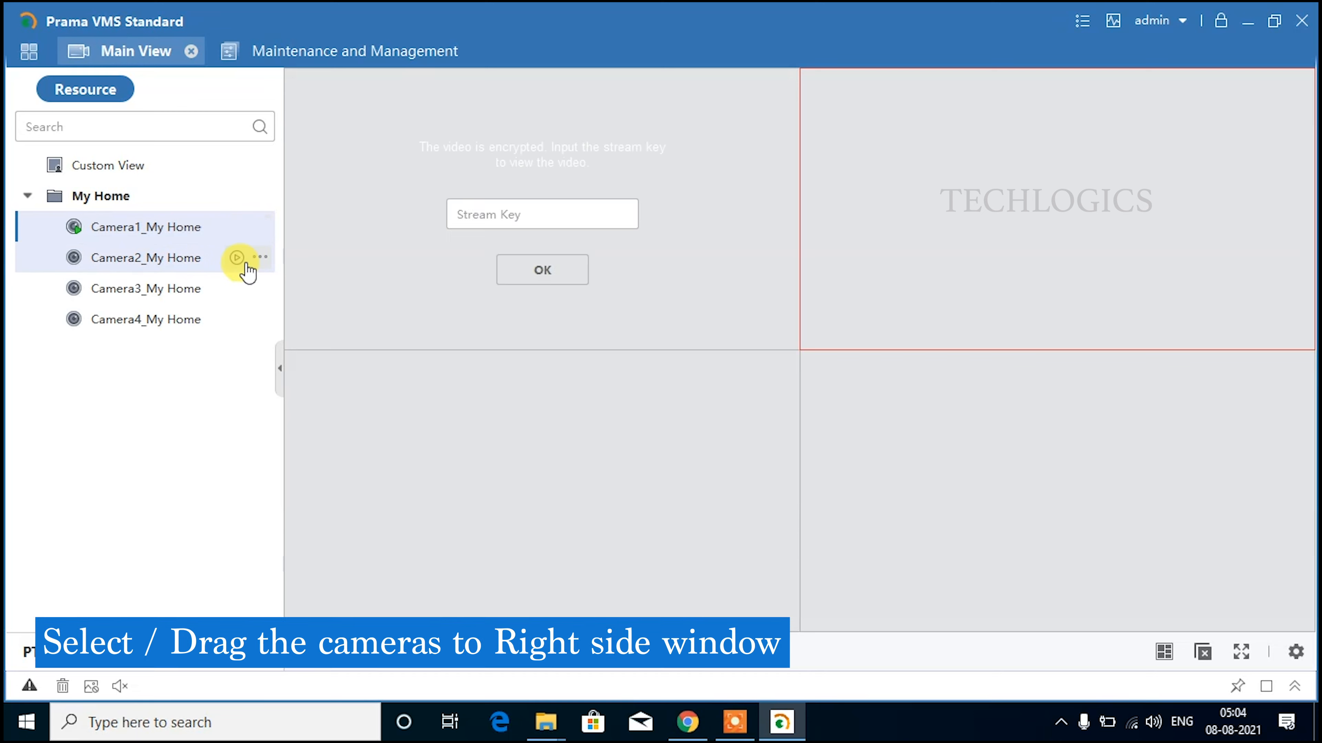
left_click(246, 265)
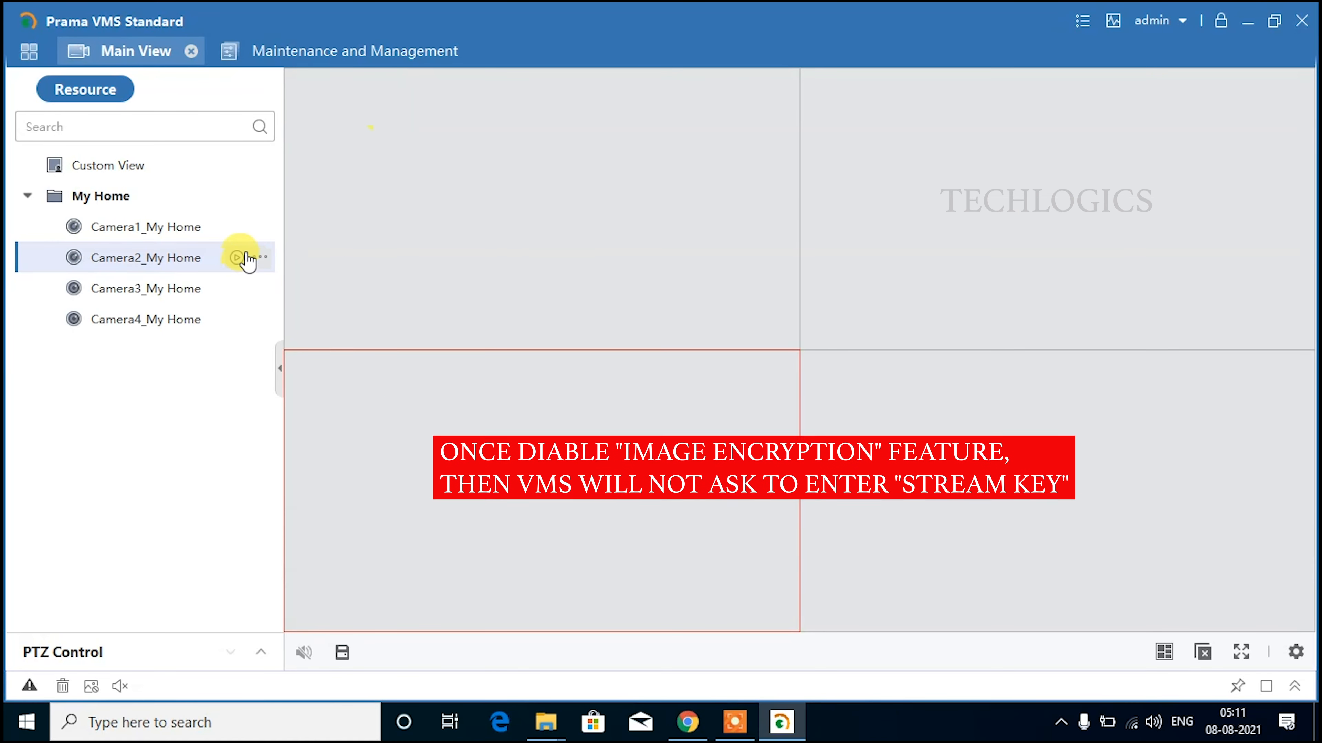
Play Camera1_My Home live in the top-left pane.
left_click(330, 201)
left_click(237, 226)
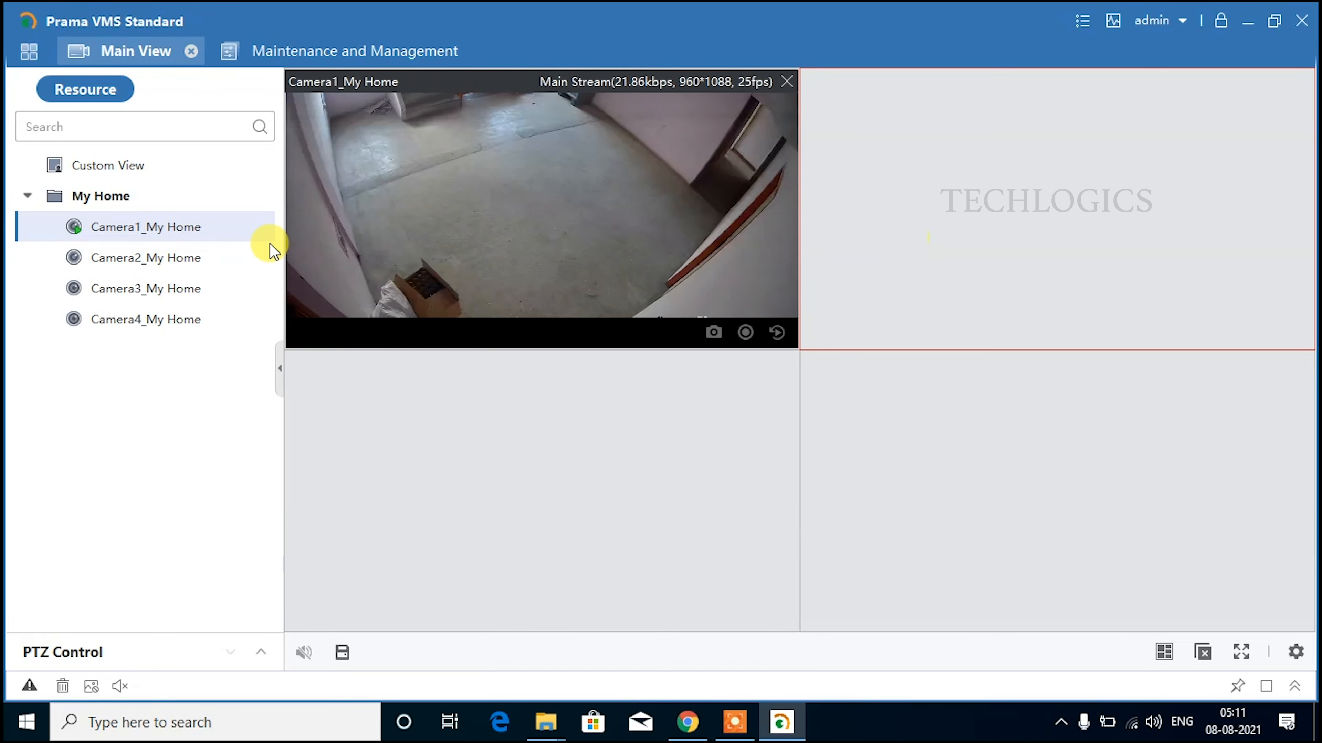
Play Camera2_My Home live, enlarge its pane, then stop all live previews.
left_click(237, 258)
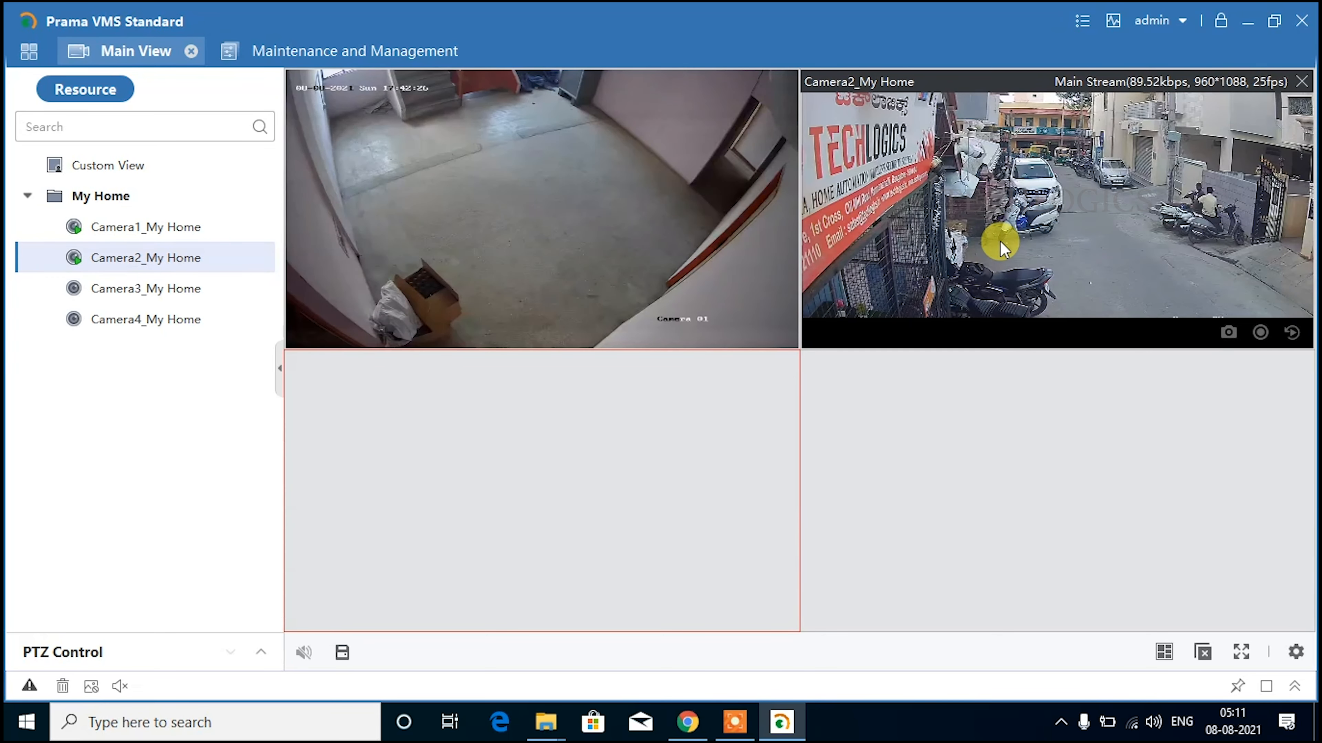
double_click(1021, 219)
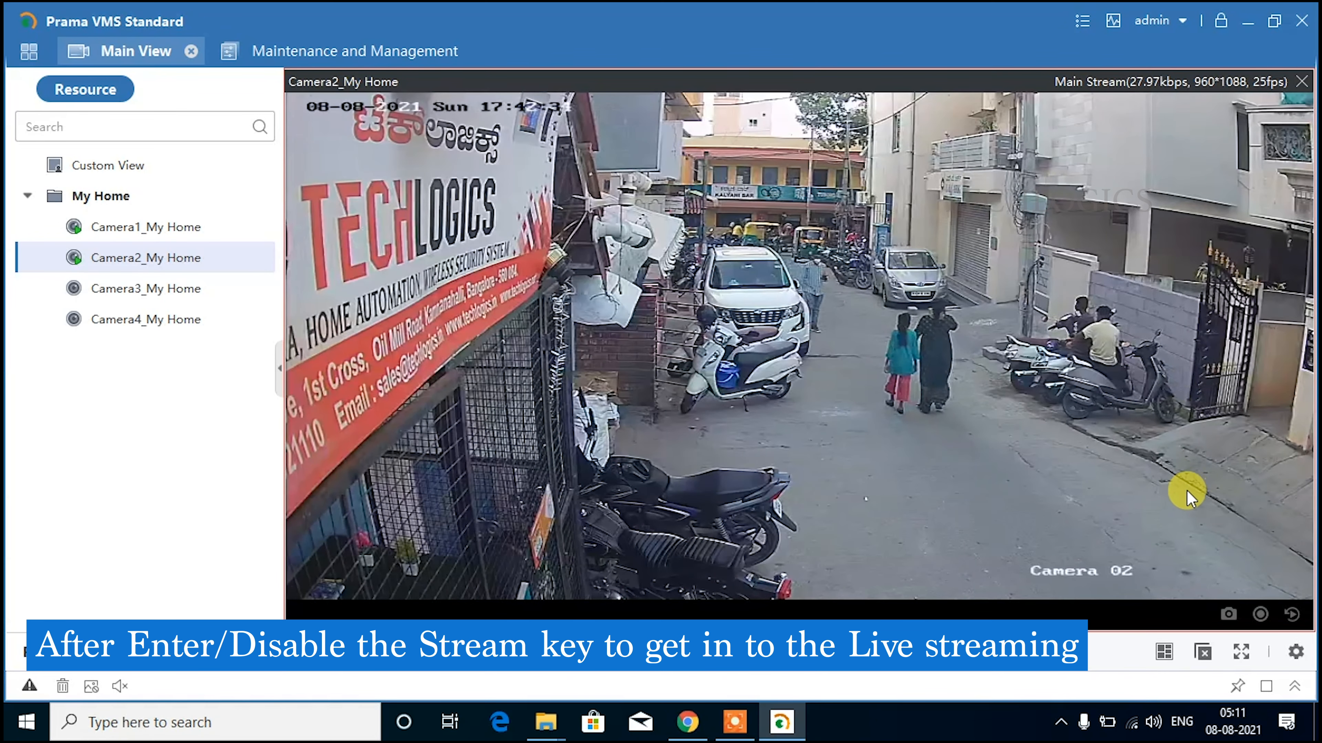
left_click(1202, 652)
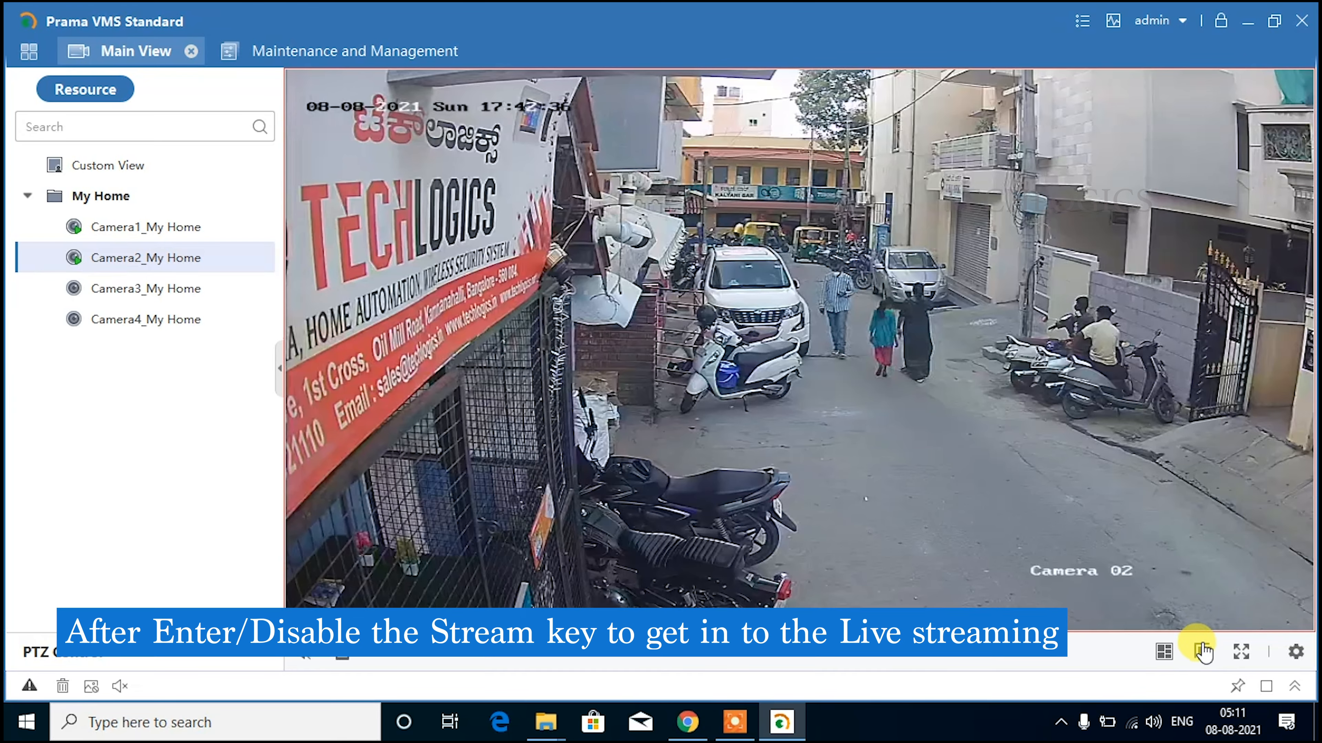
Go to Remote Playback from the main menu and bring up the Time date picker.
left_click(29, 50)
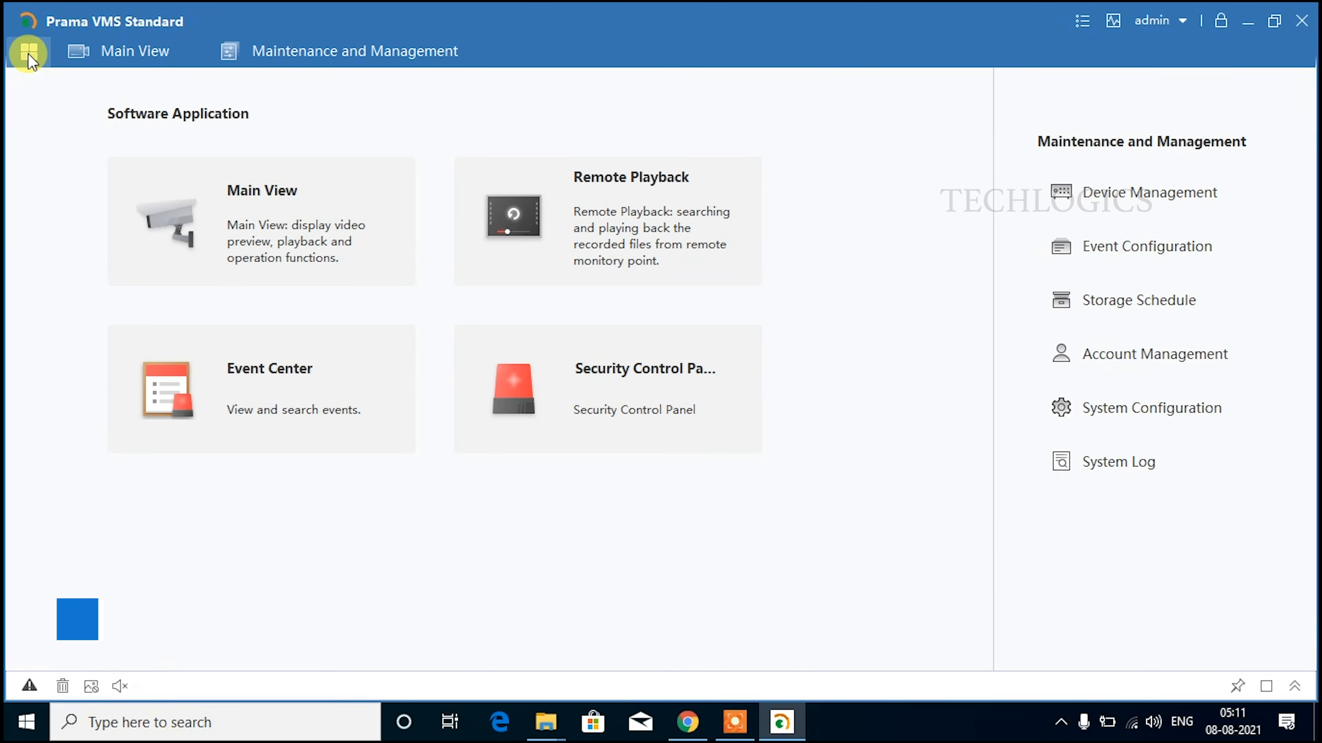
left_click(622, 229)
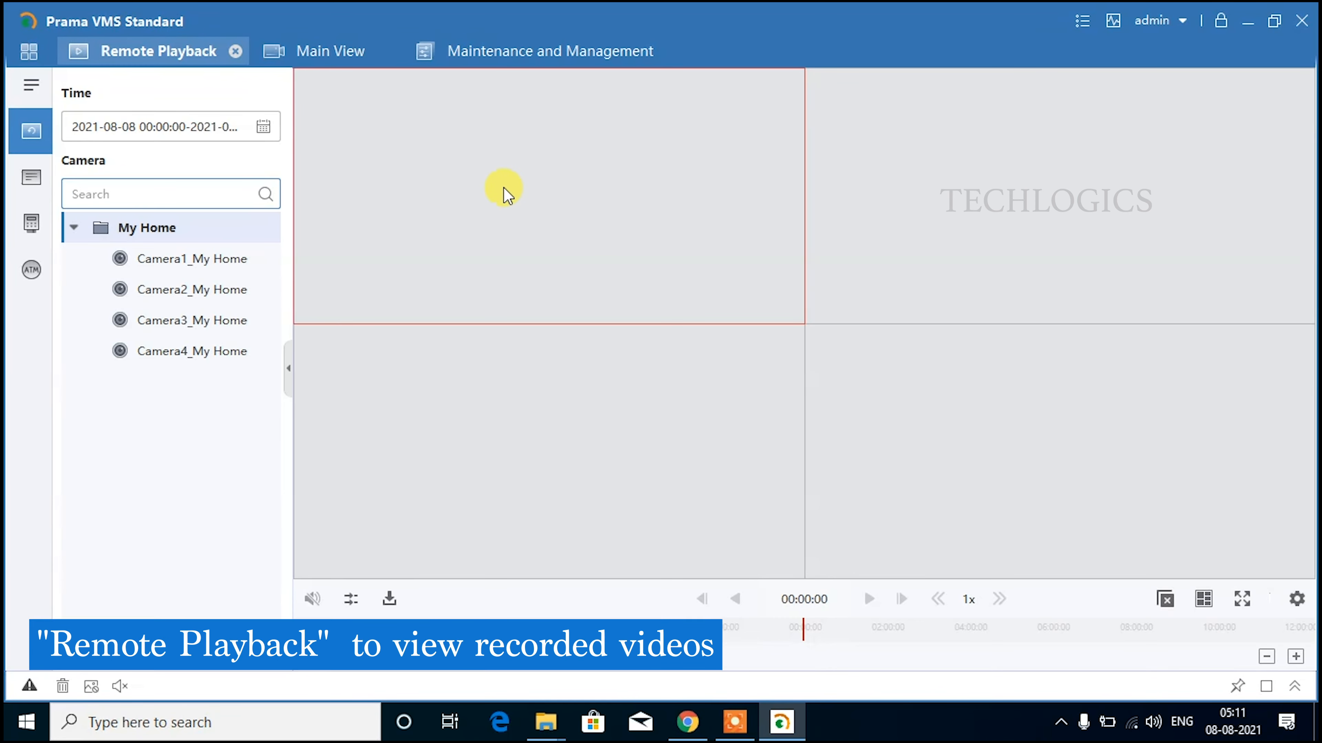
left_click(264, 127)
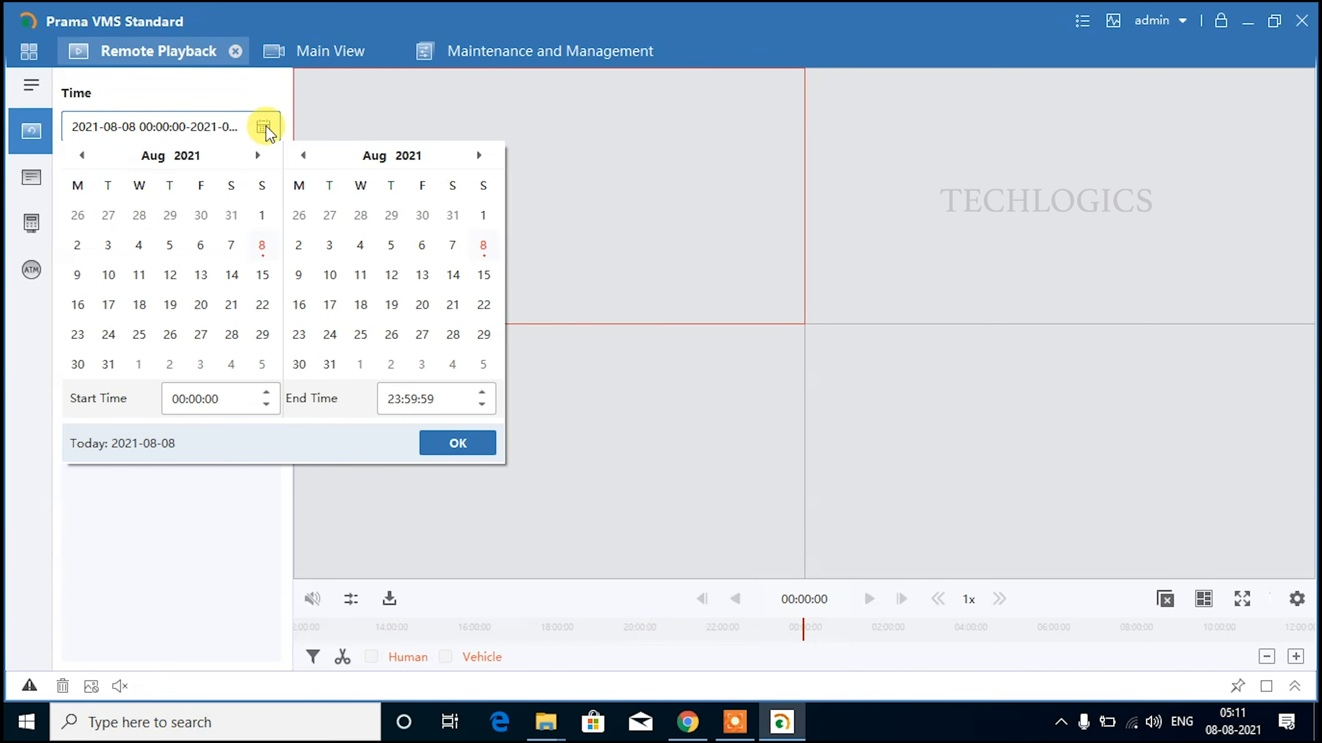
left_click(266, 129)
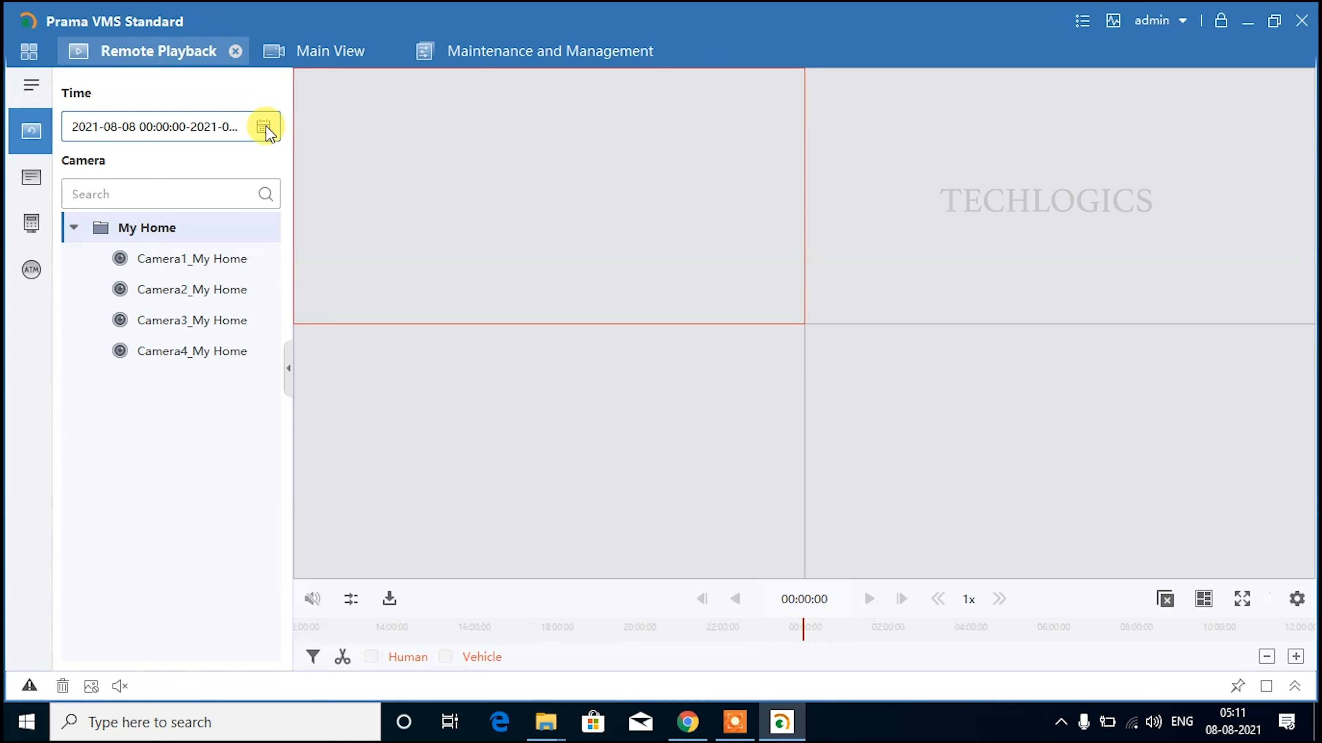
left_click(266, 129)
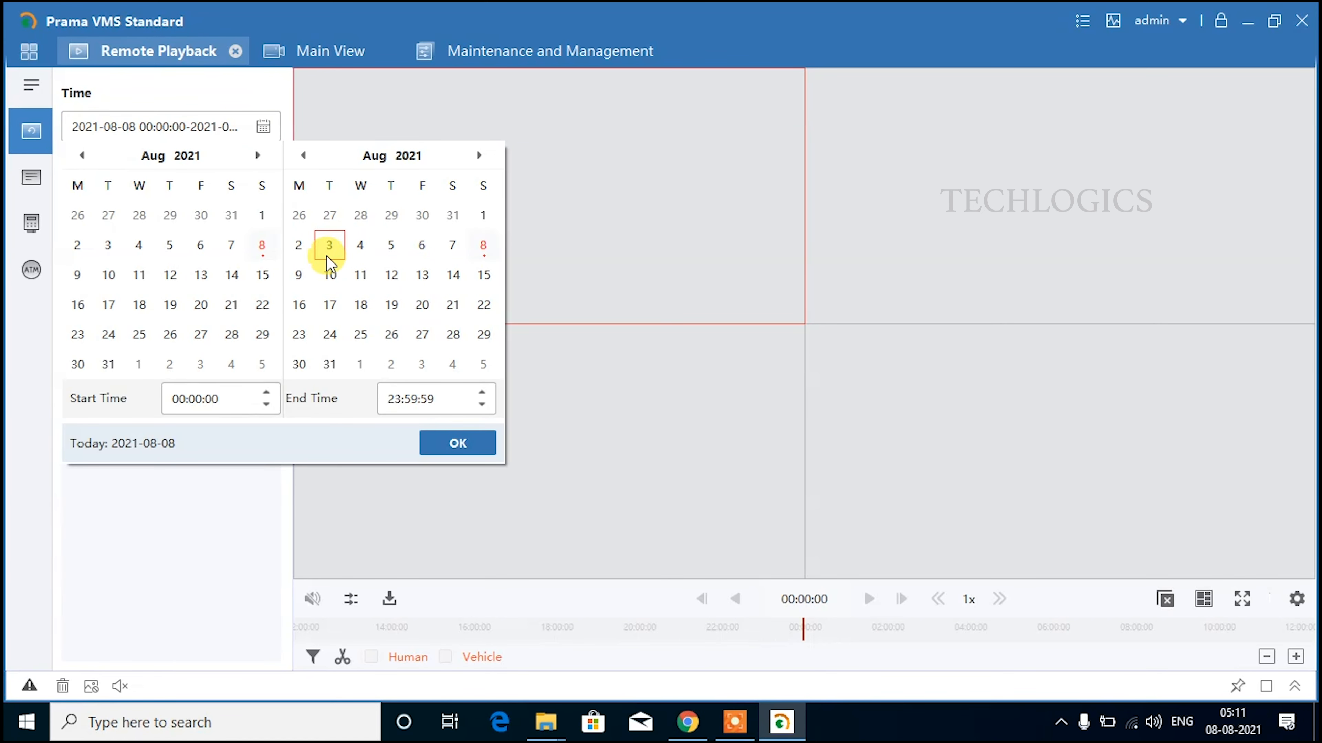
Set start and end dates to 2021-08-04 and play Camera2_My Home's recording.
left_click(140, 245)
left_click(361, 248)
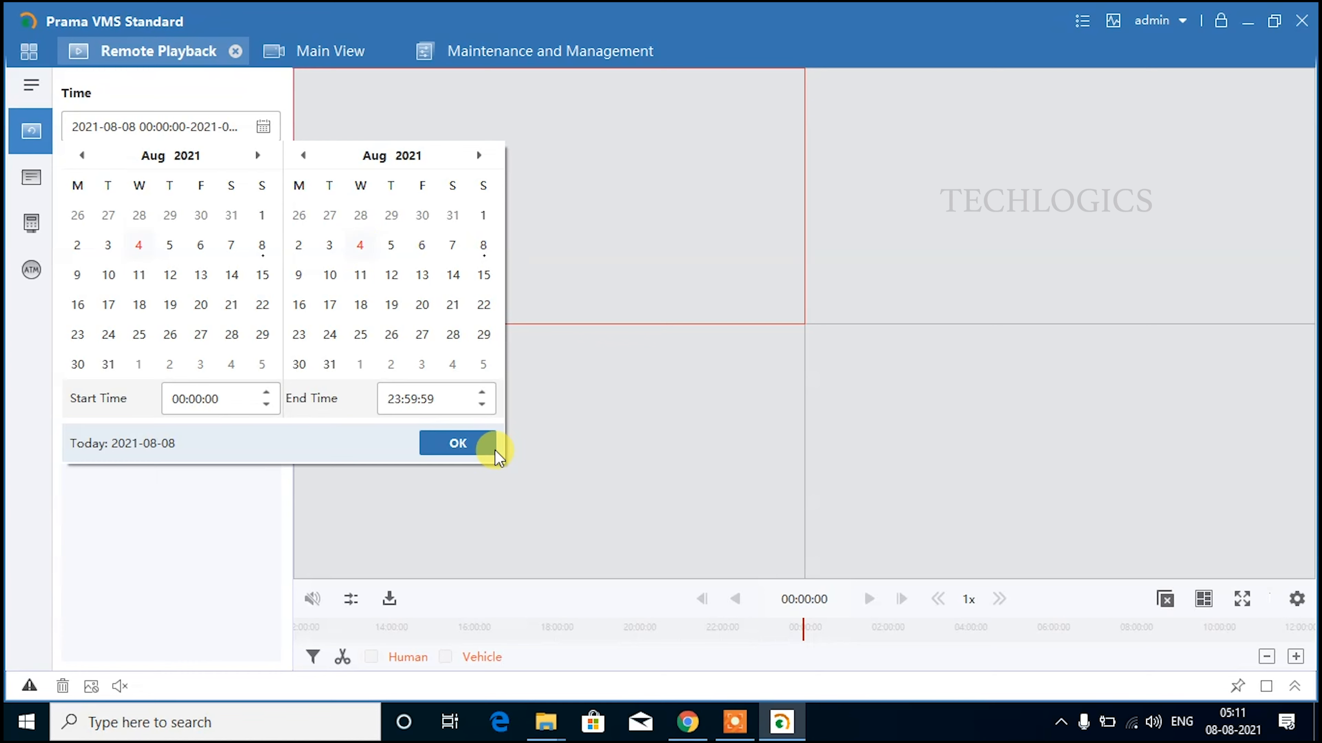
left_click(484, 444)
left_click(258, 292)
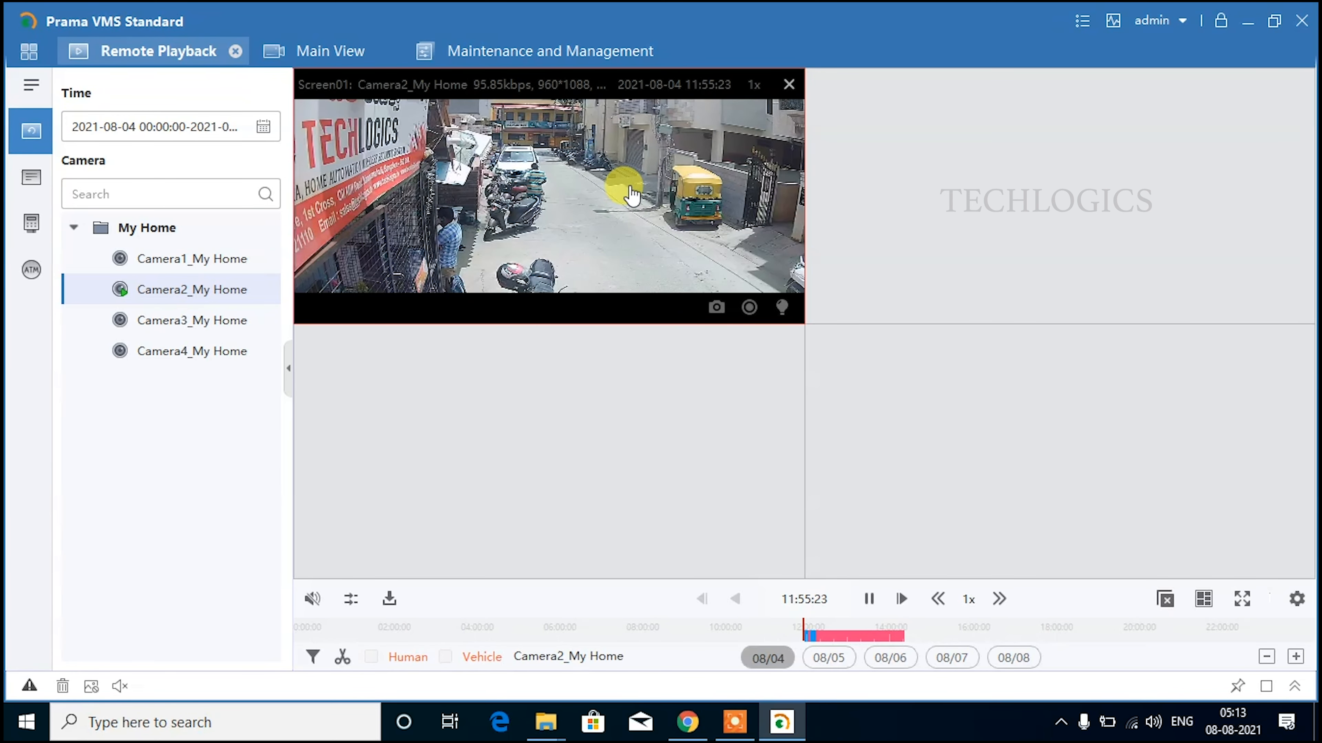
Enlarge the playback, jump to about 13:15, view full screen, then stop the playback.
double_click(679, 194)
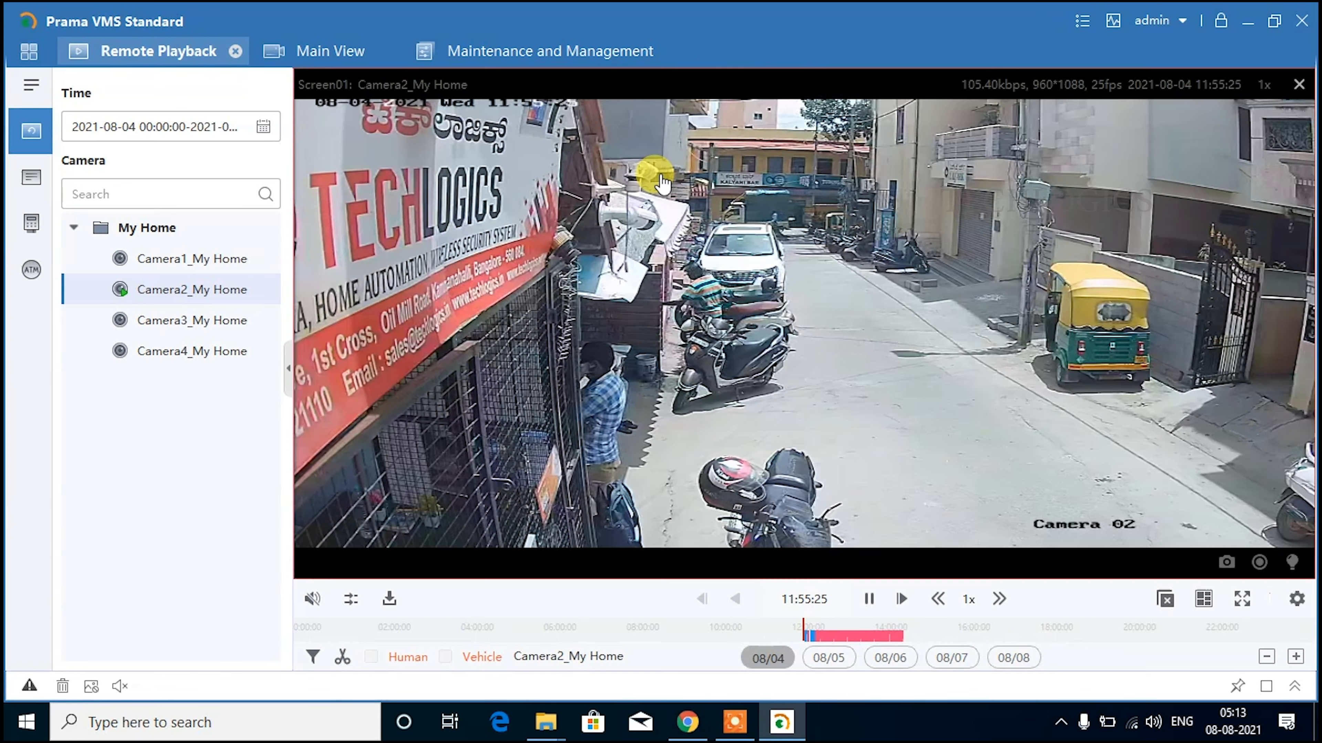
left_click(859, 636)
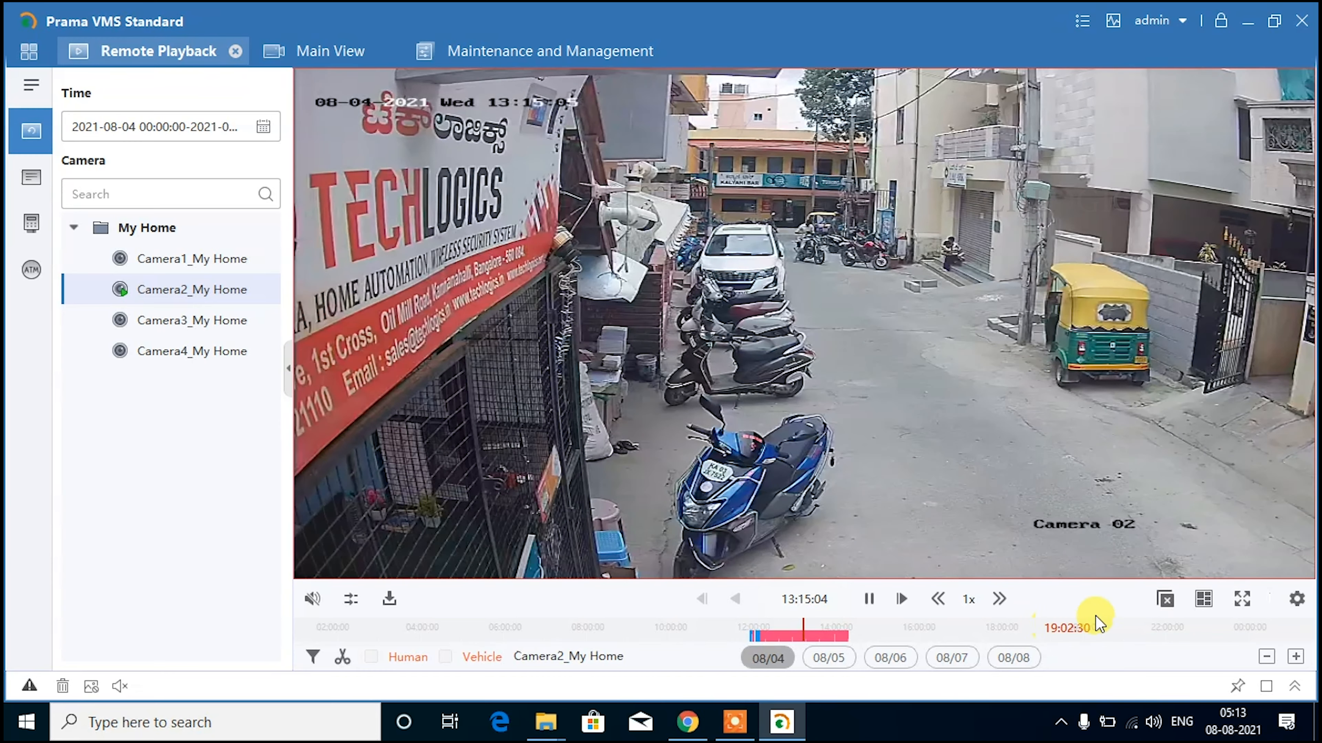
left_click(1242, 599)
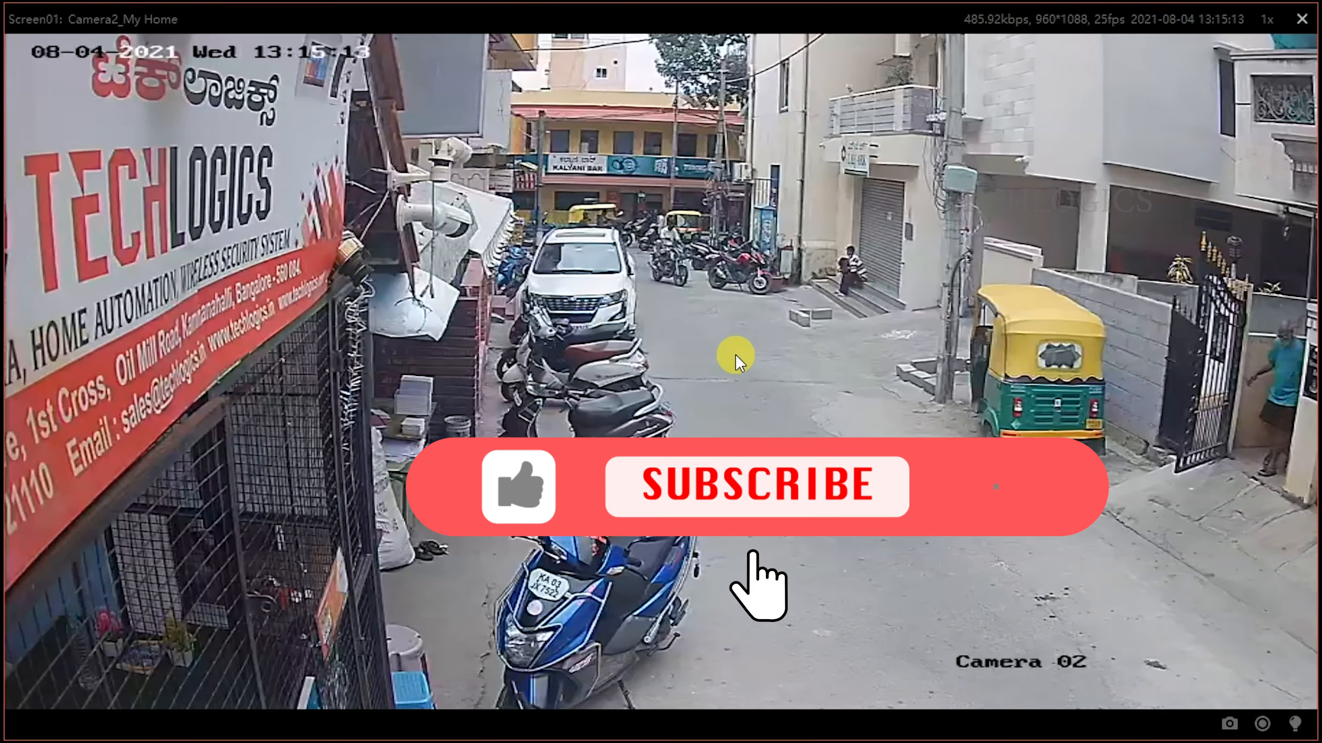
key("Escape")
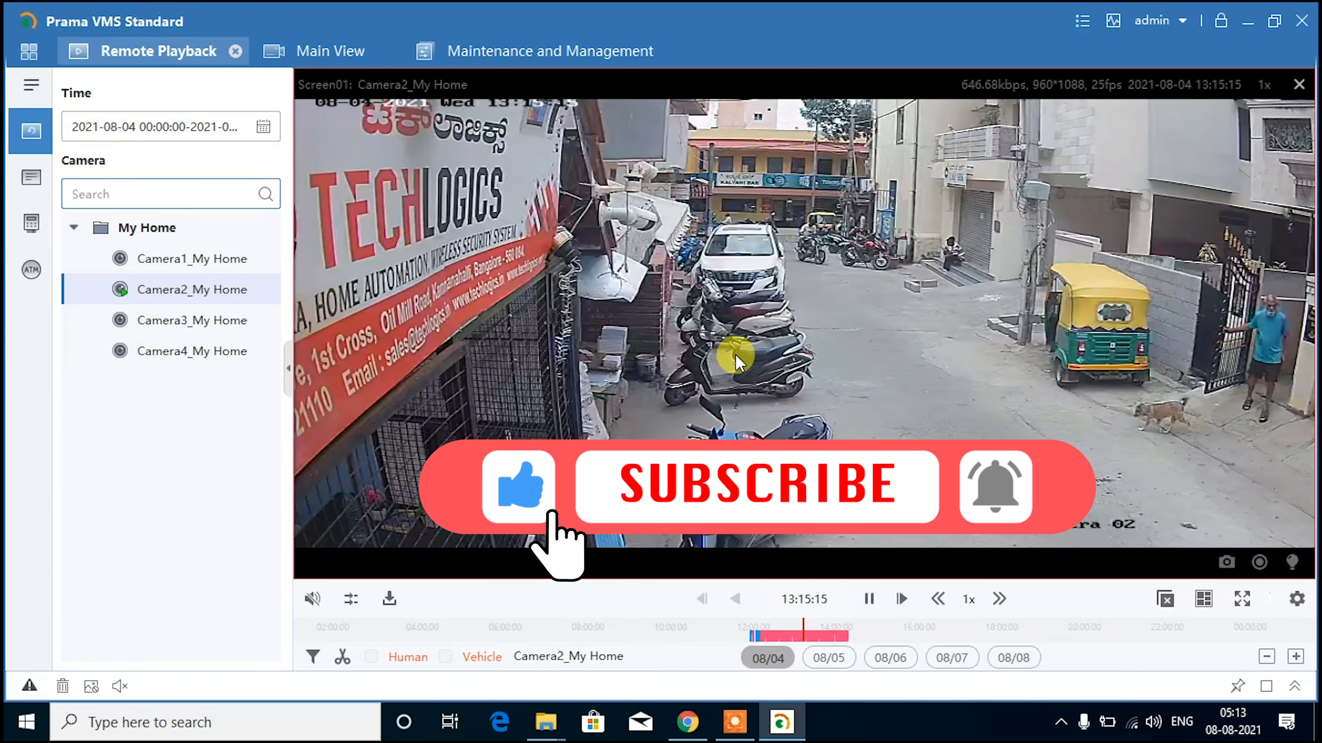
left_click(1168, 604)
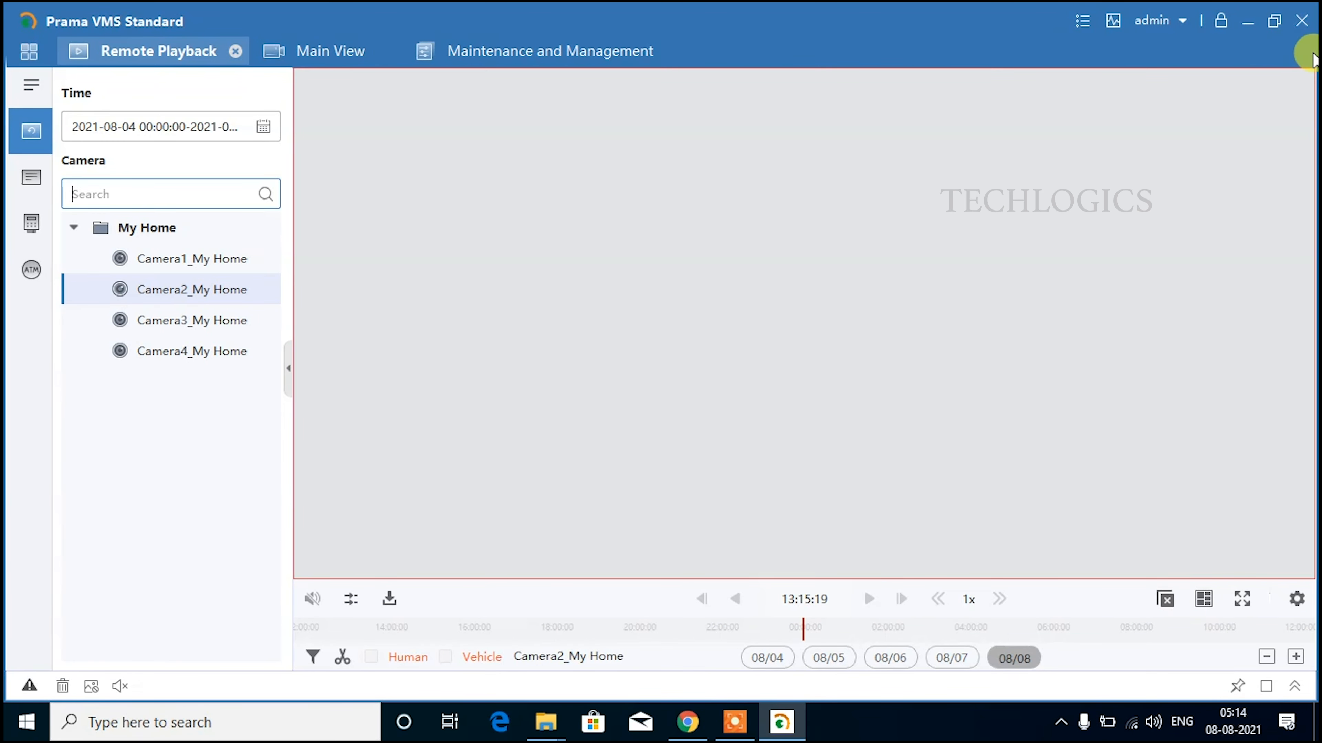
Close the client with Exit Service ticked and confirm with OK.
left_click(1302, 23)
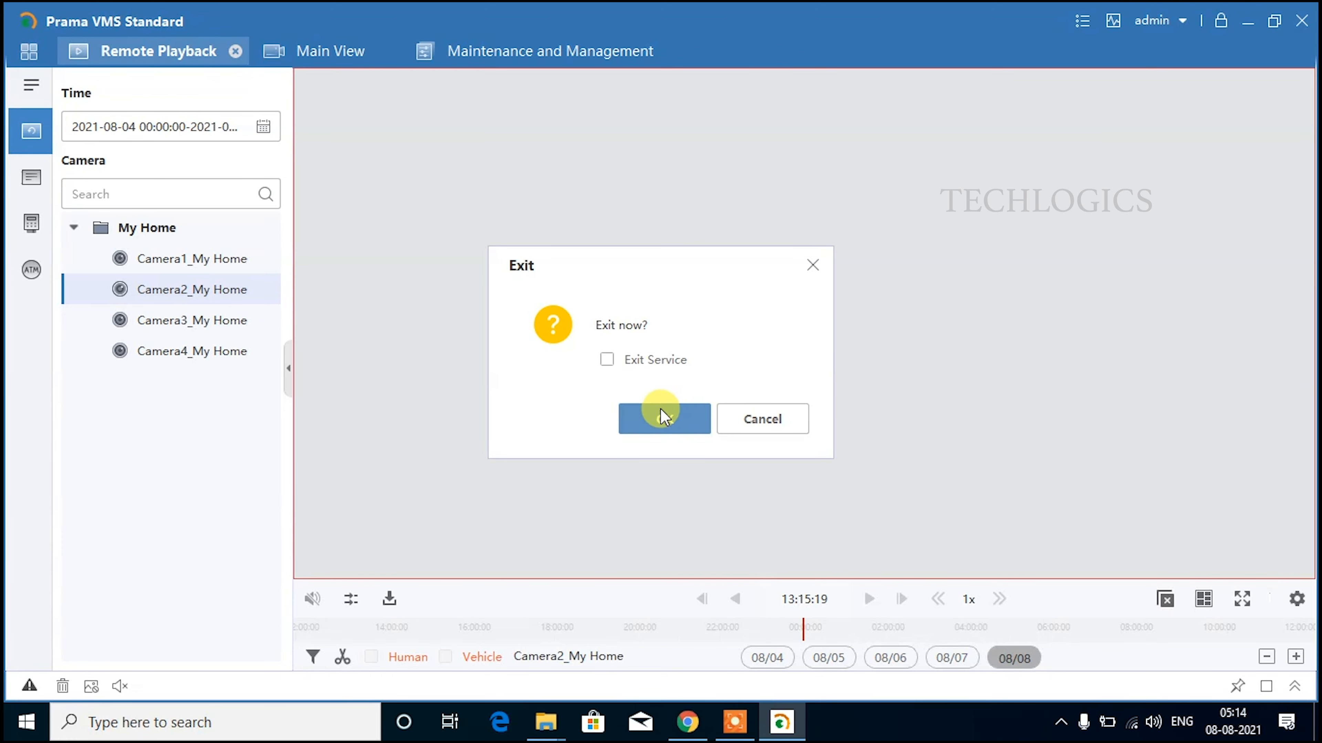
left_click(627, 358)
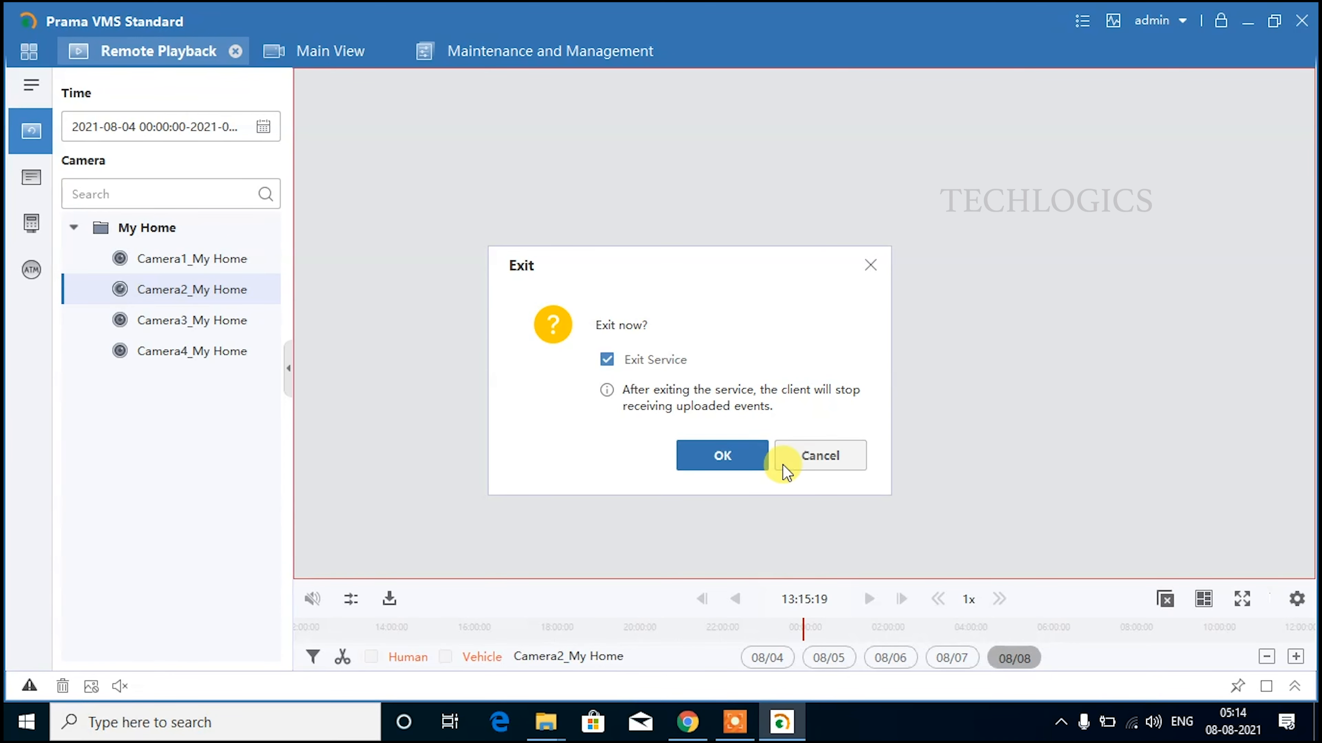
left_click(722, 455)
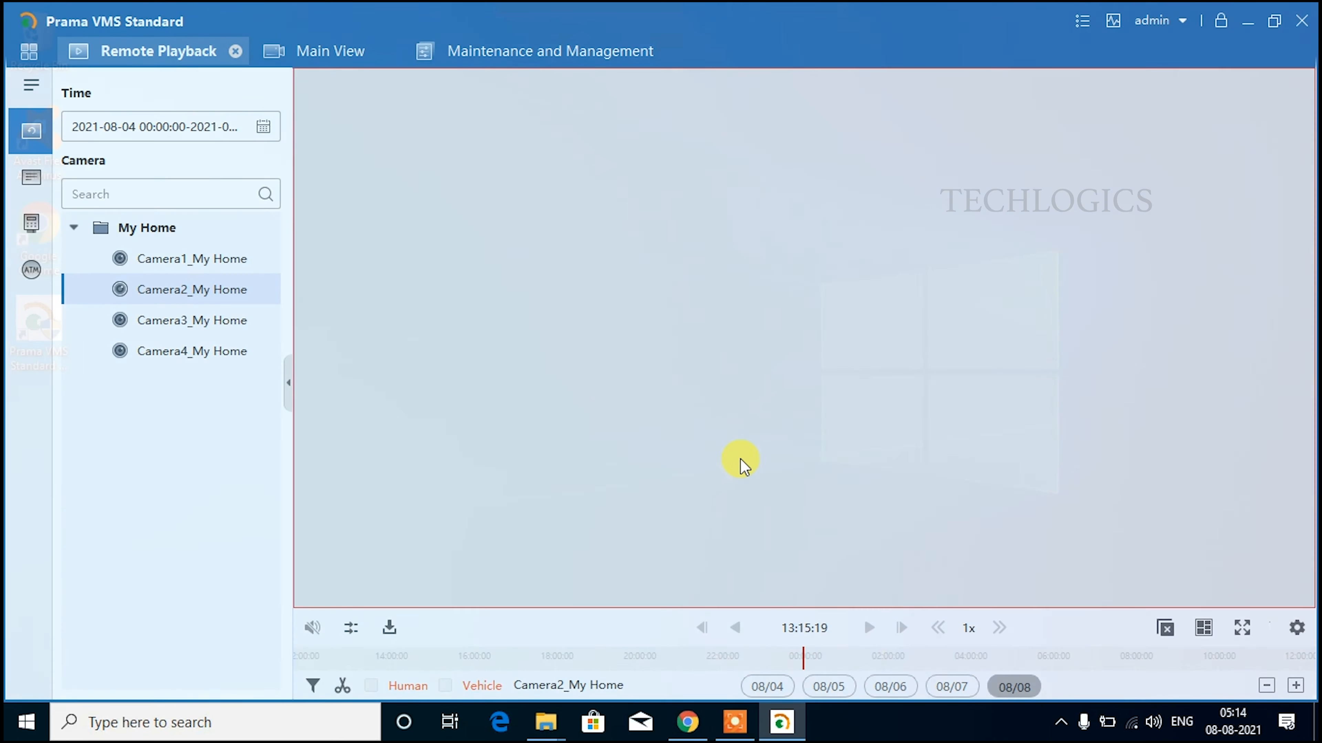